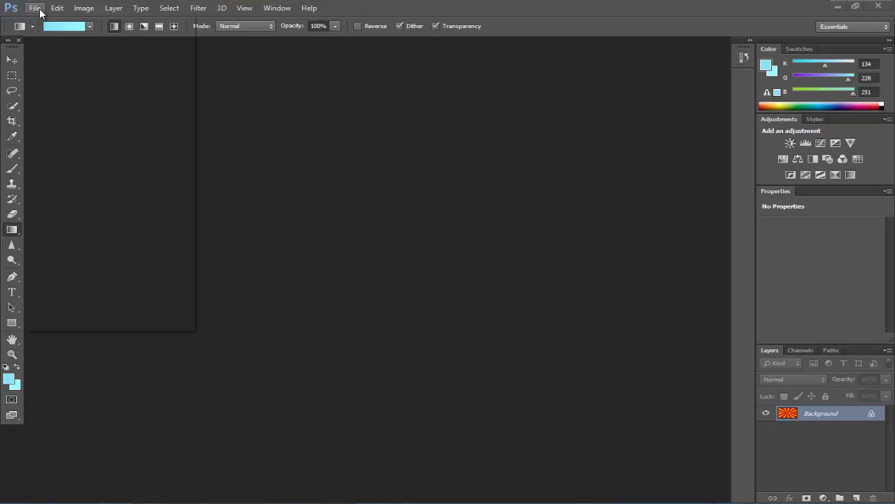
Create a new 1280×720 px document and dock it into the tabbed workspace
click(39, 9)
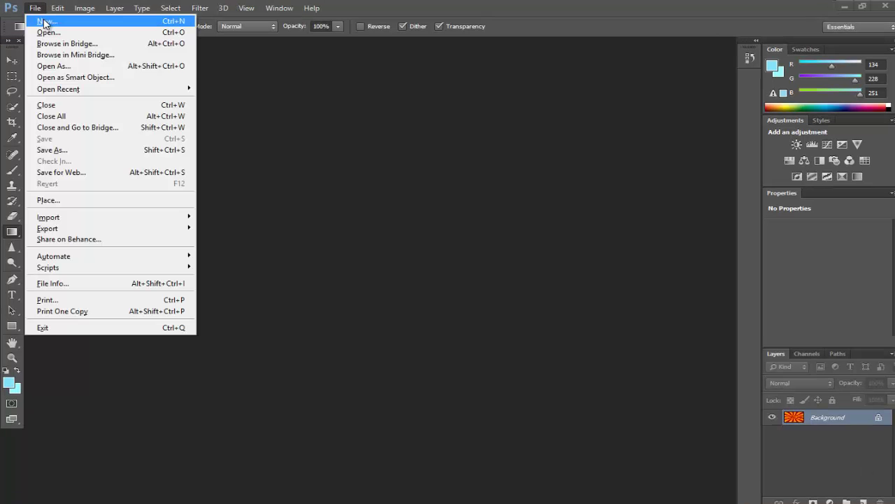
click(43, 21)
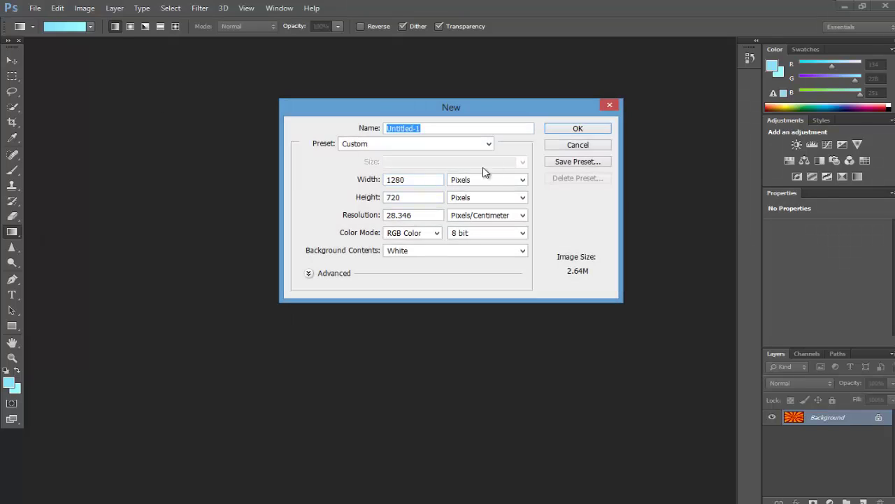
double_click(407, 180)
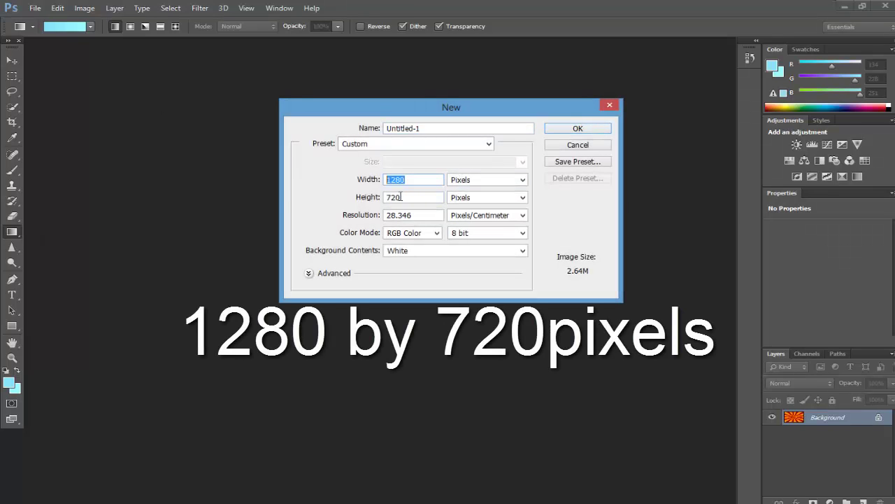
key(Tab)
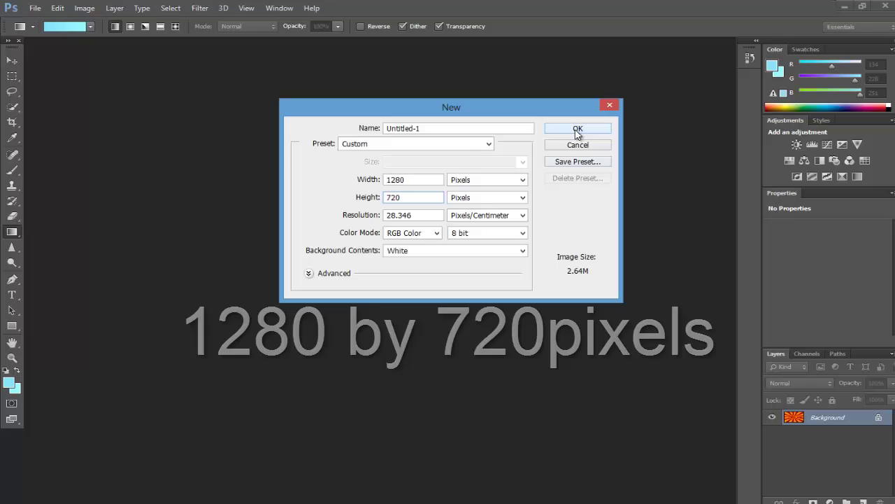
click(576, 129)
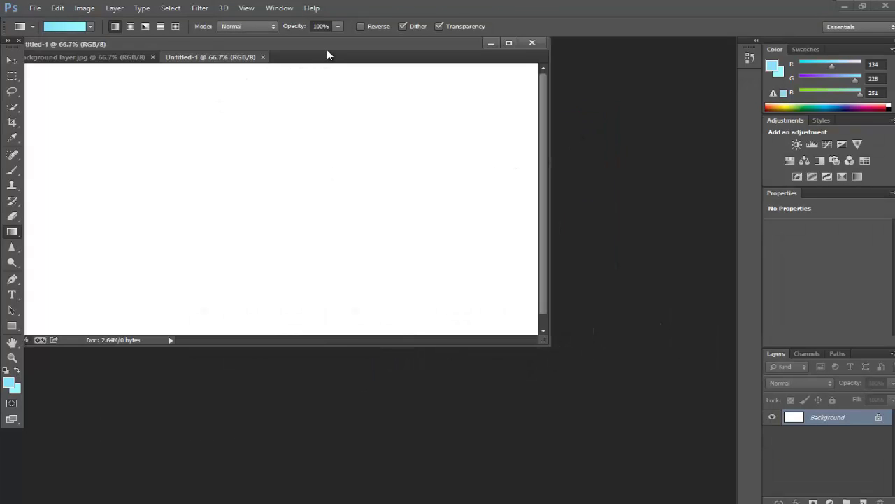
drag(327, 55, 420, 39)
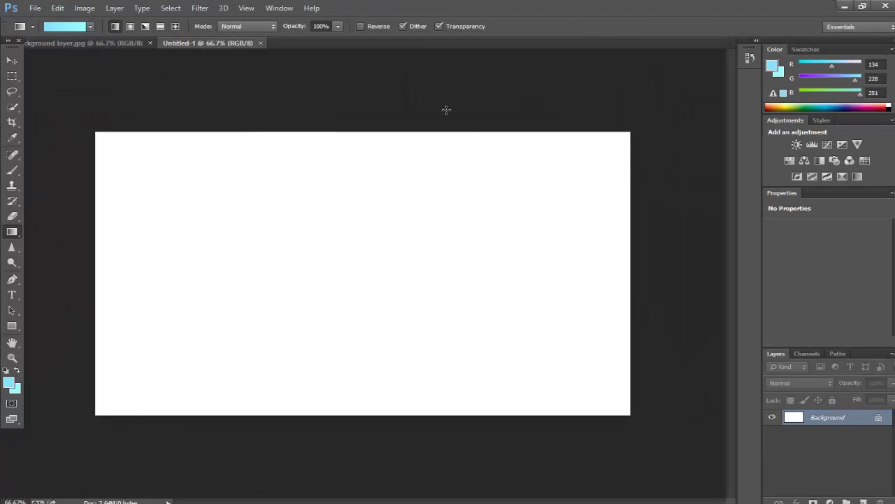
Convert the locked Background into an editable Layer 0
right_click(838, 419)
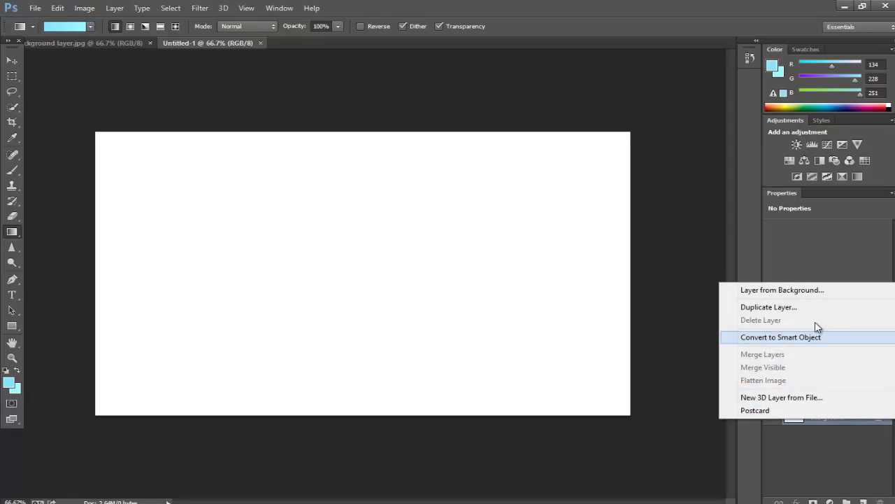
click(820, 291)
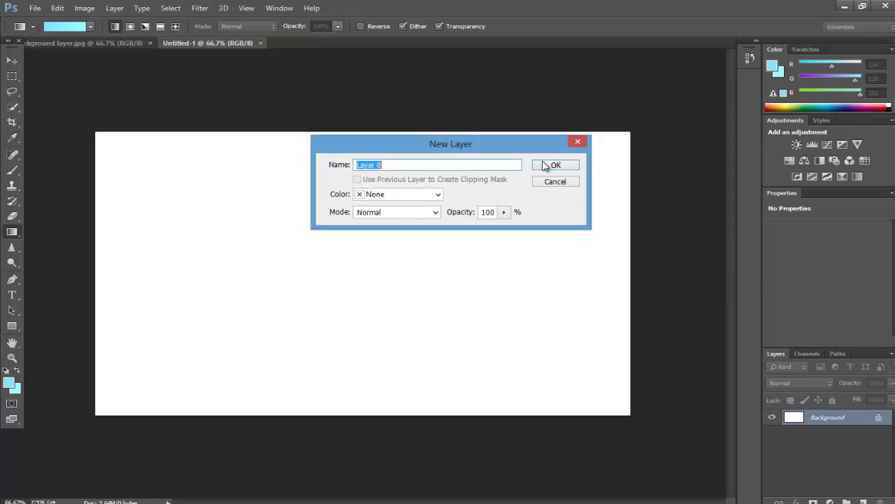
click(550, 166)
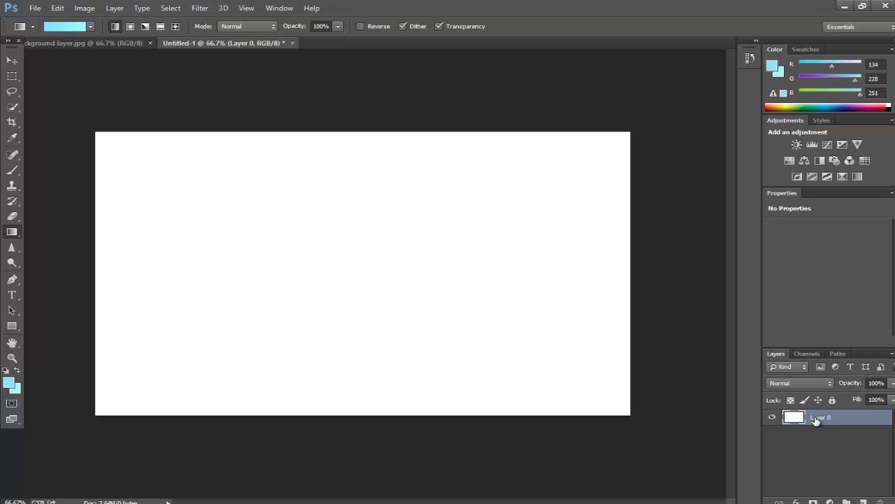
Keep light blue as the foreground colour in the Color Picker
right_click(815, 420)
click(395, 79)
click(9, 383)
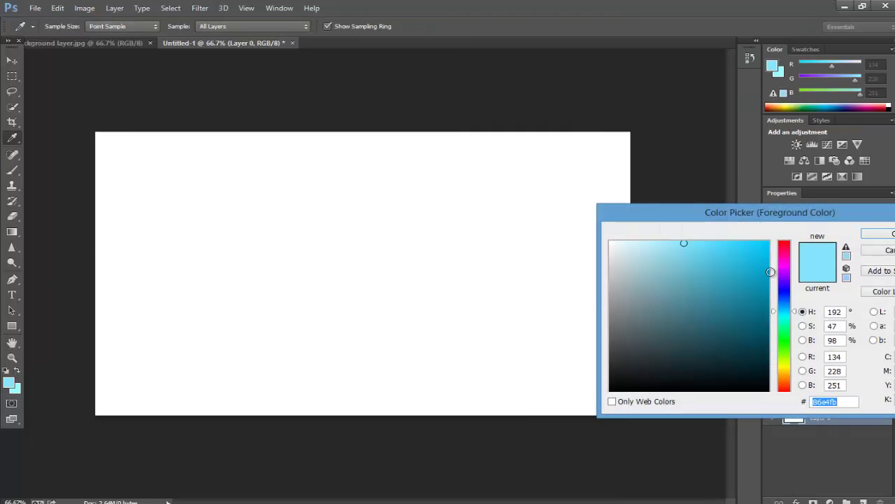
key(Return)
Drag a top-to-bottom light-blue gradient across Layer 0 with the Gradient Tool
key(g)
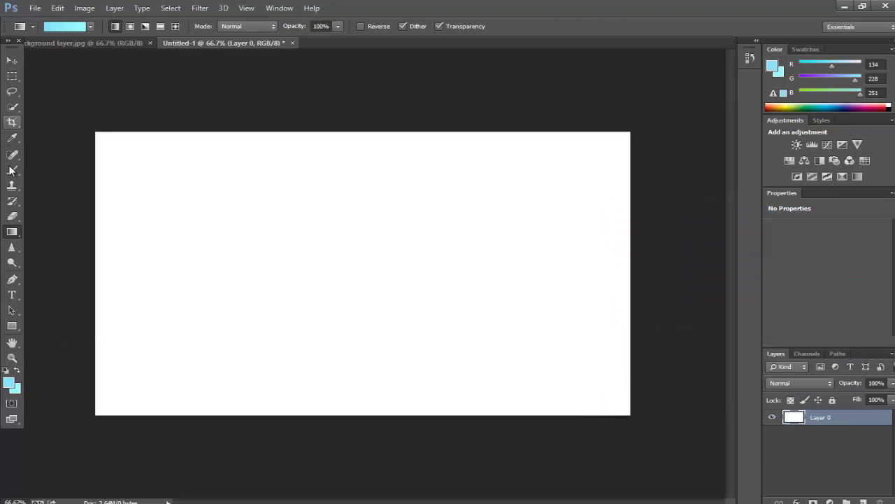
click(17, 233)
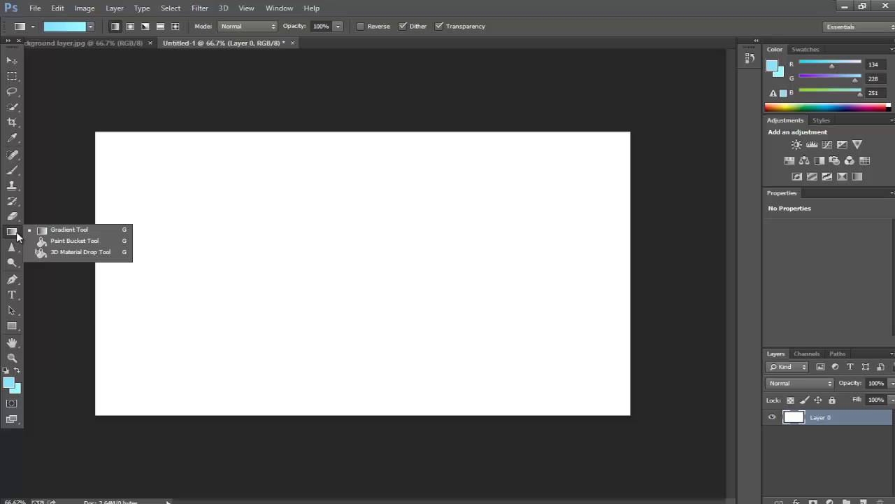
click(17, 236)
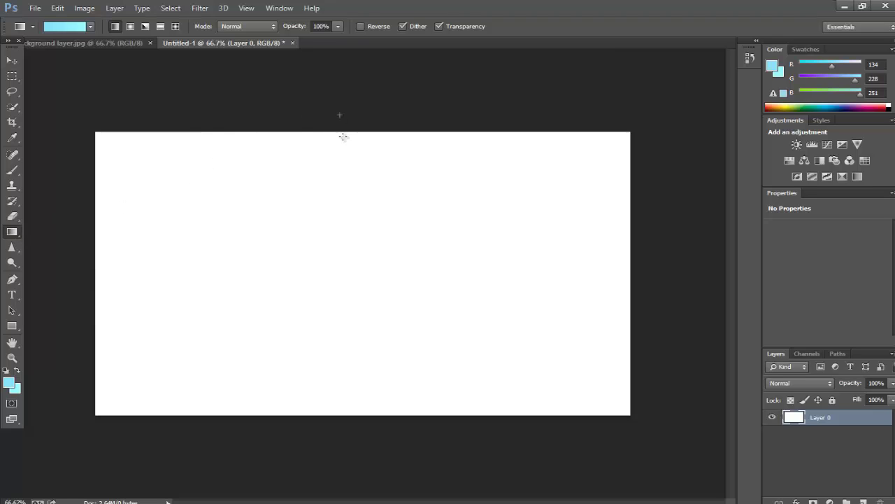
drag(344, 137, 332, 427)
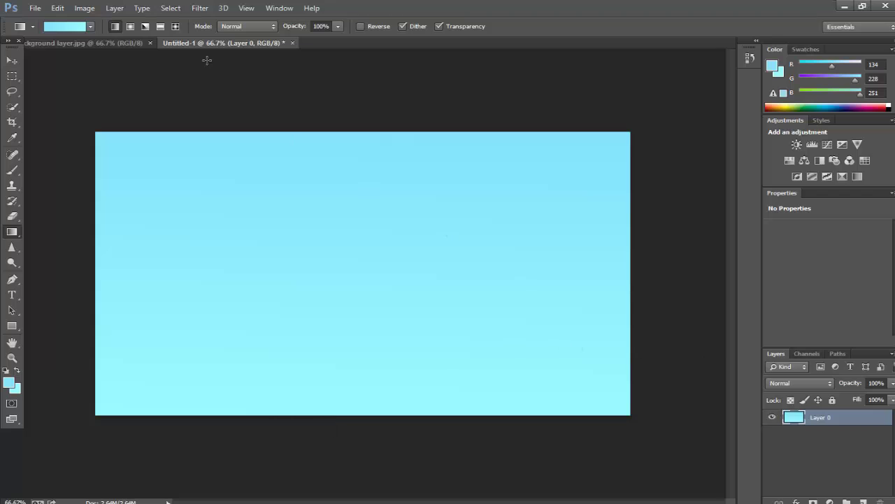
Apply a Wave distortion with 300 generators and wavelength 50 to form vertical stripes
click(200, 10)
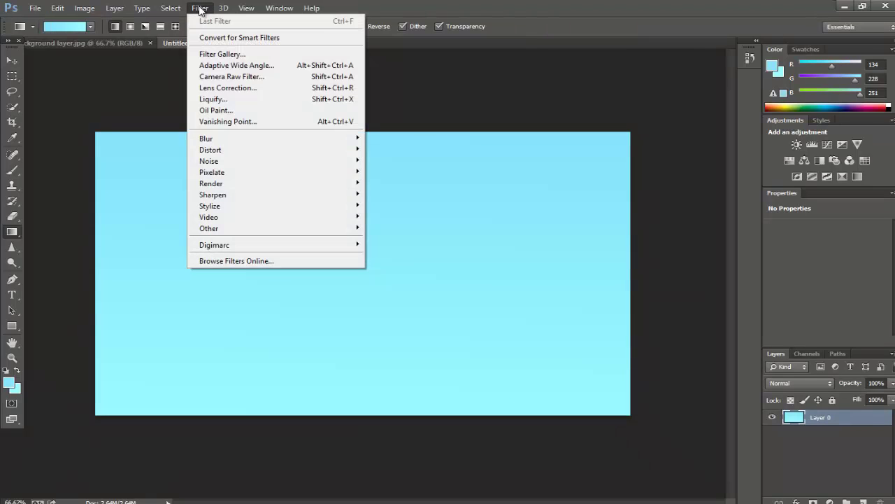
mouse_move(247, 154)
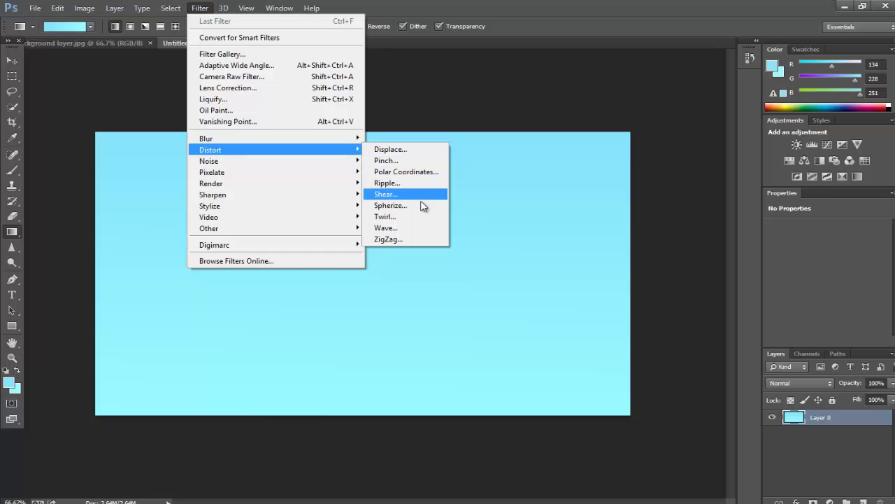
click(419, 229)
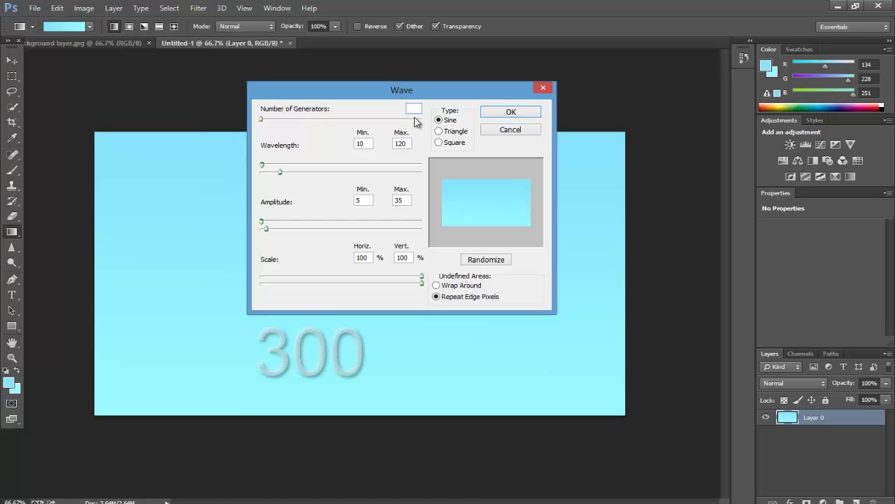
text(300)
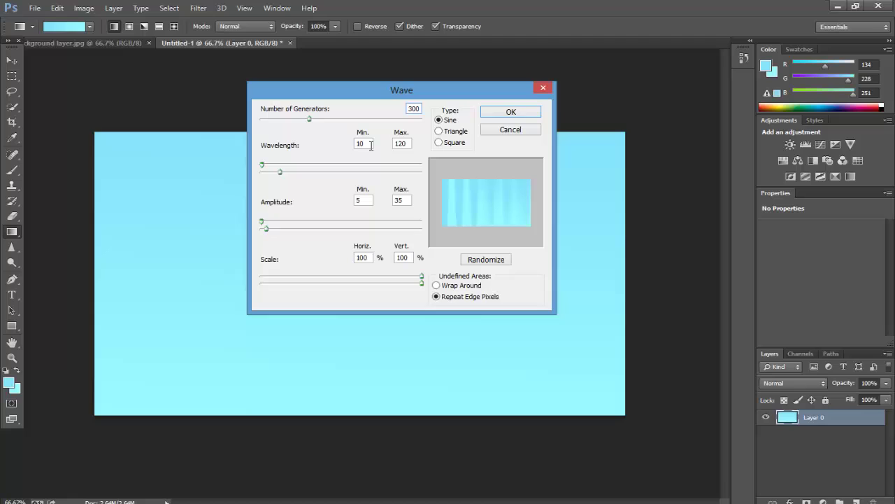
click(371, 145)
text(50)
key(Tab)
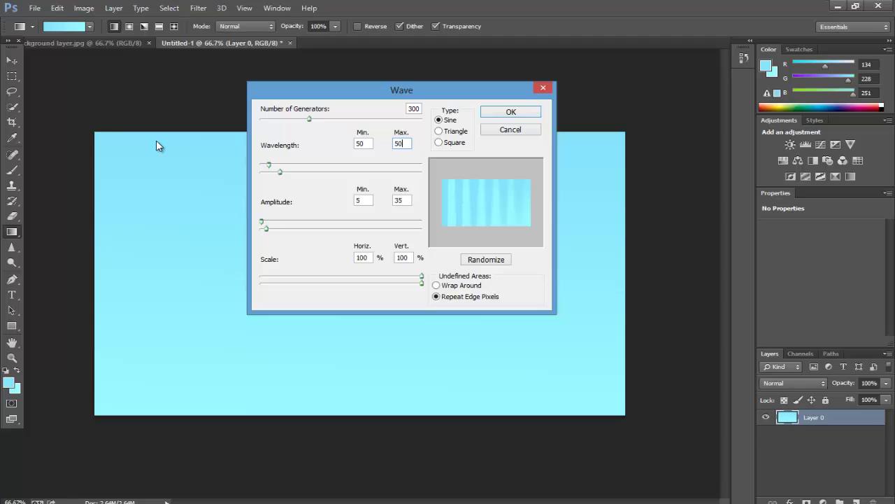
double_click(421, 109)
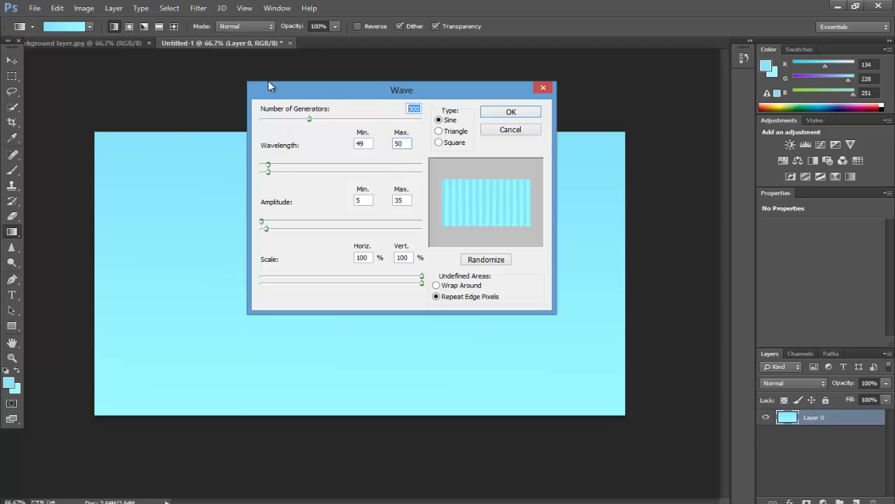
click(492, 114)
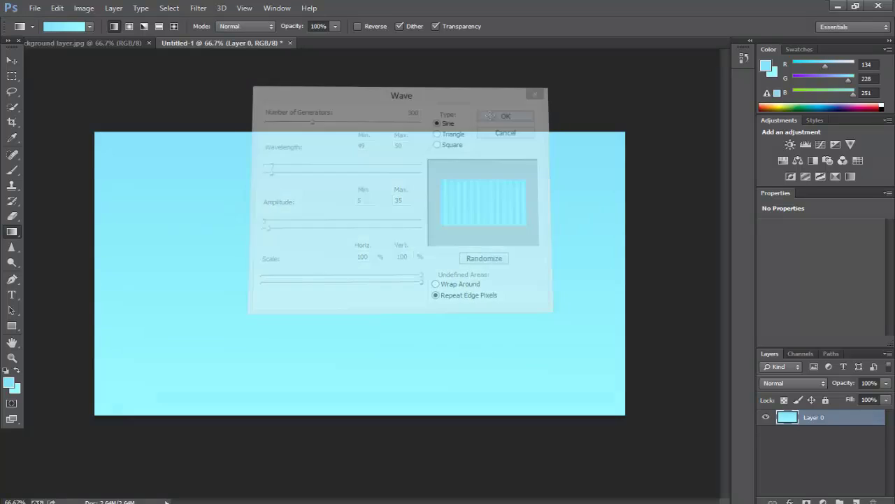
Apply Polar Coordinates (Rectangular to Polar) to bend the stripes into sunburst rays
click(198, 8)
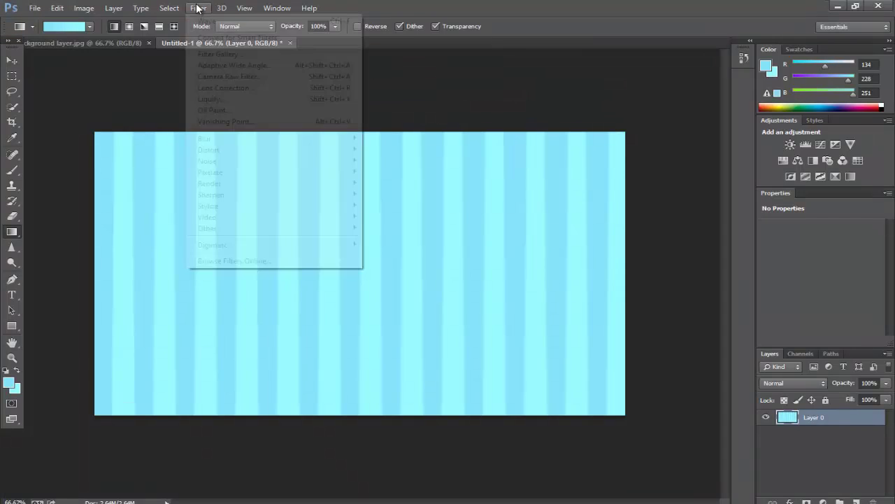
click(198, 8)
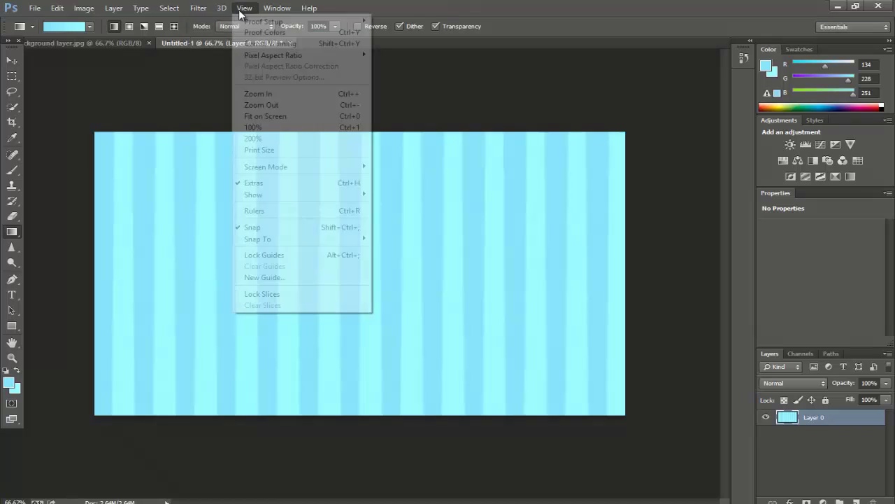
click(198, 8)
mouse_move(270, 153)
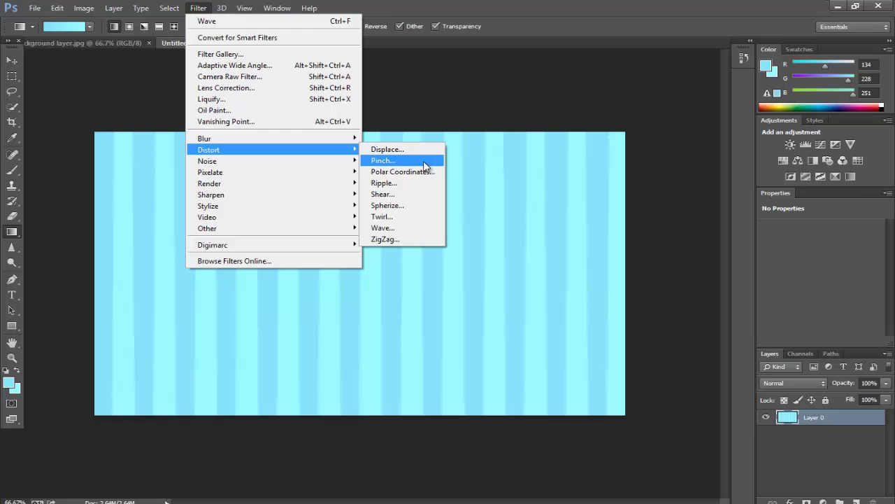
click(424, 173)
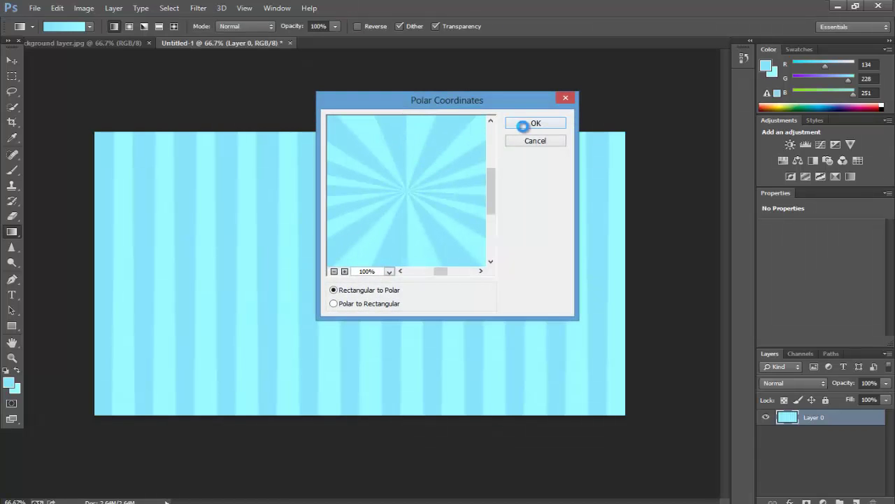
click(524, 124)
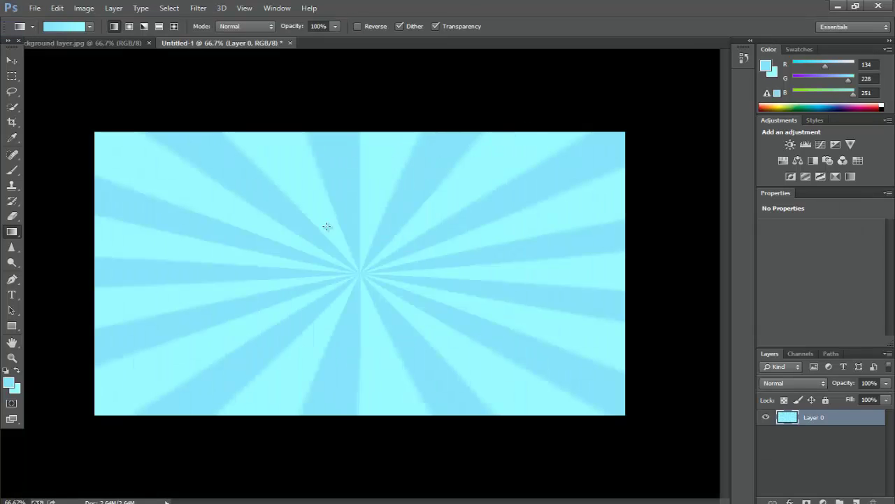
Set the Trolling Video text to 150 pt and move it down and left
click(12, 294)
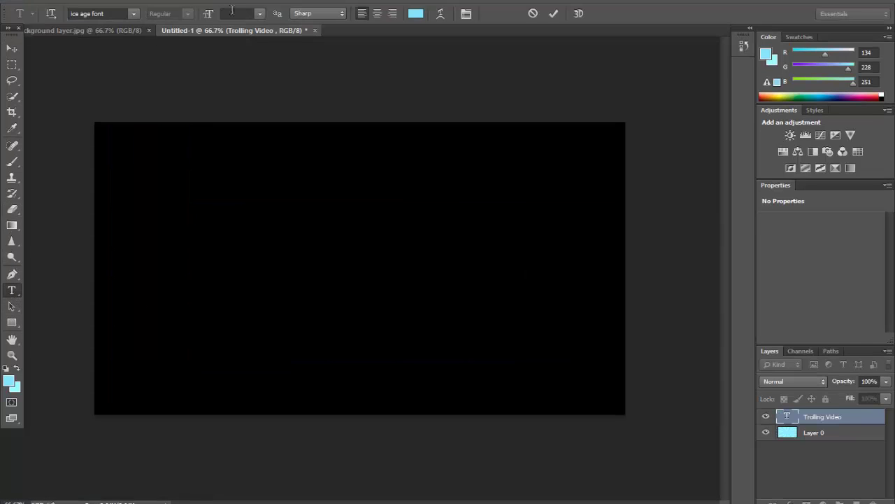
click(233, 12)
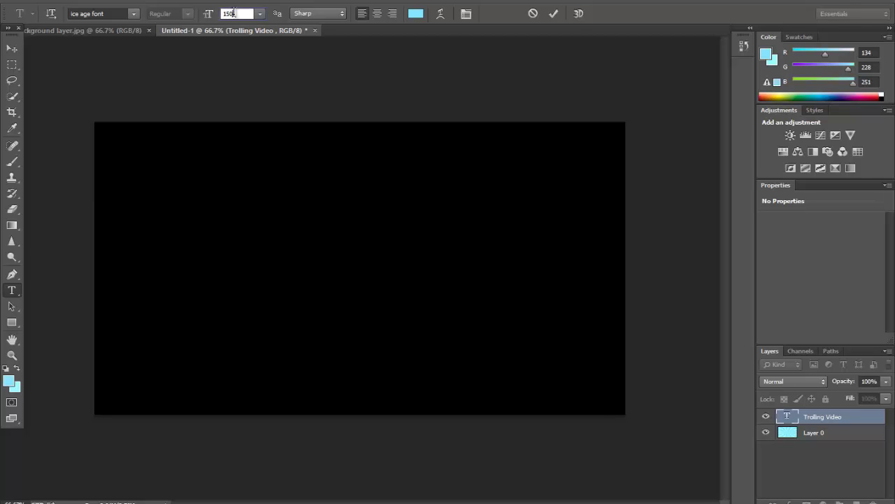
key(Return)
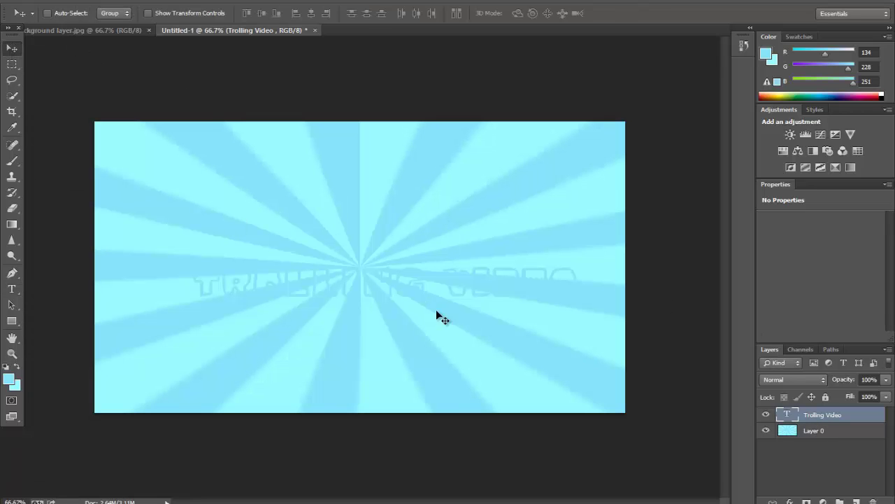
key(v)
drag(436, 309, 356, 365)
Give the Trolling Video layer a black Stroke and a white Color Overlay
right_click(841, 417)
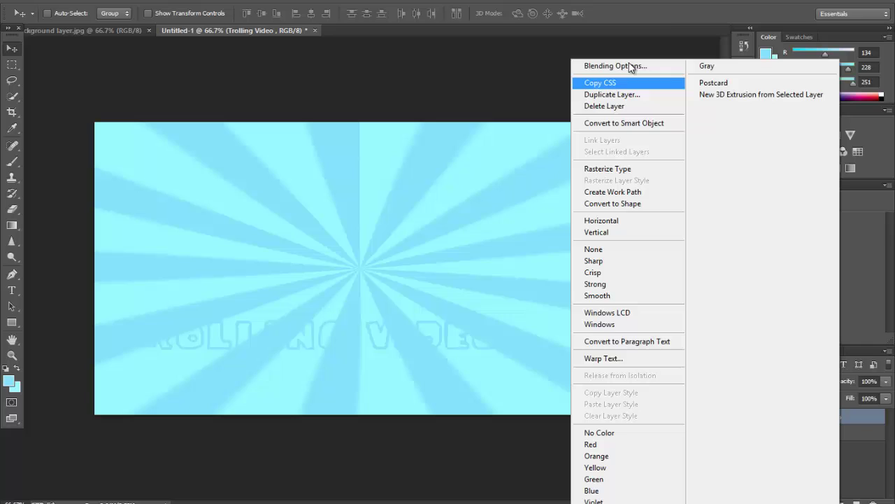
click(599, 66)
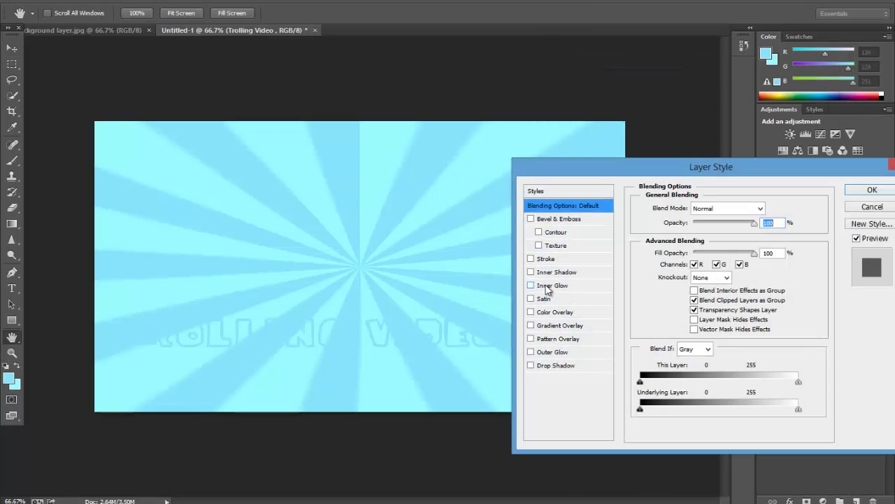
click(531, 259)
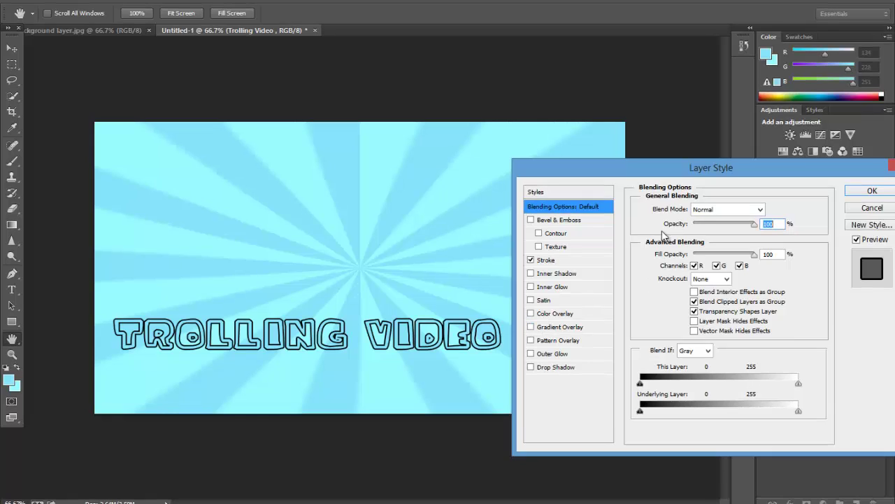
click(531, 314)
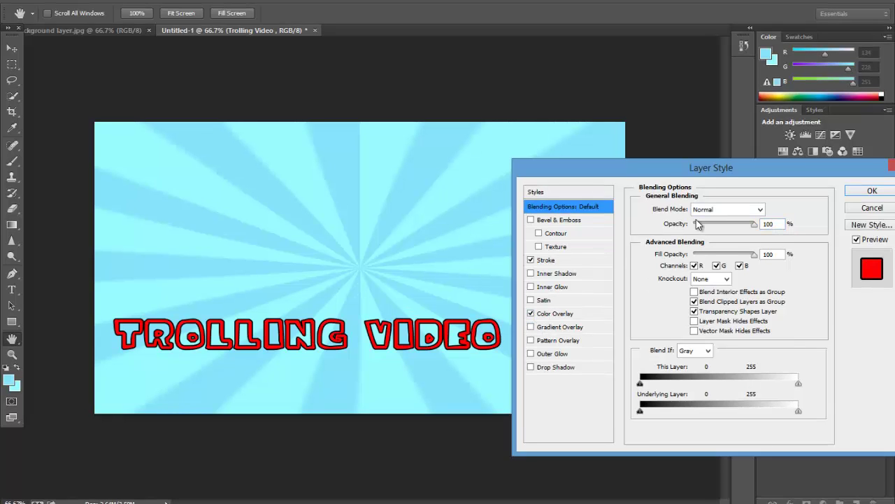
click(564, 315)
click(764, 210)
click(606, 235)
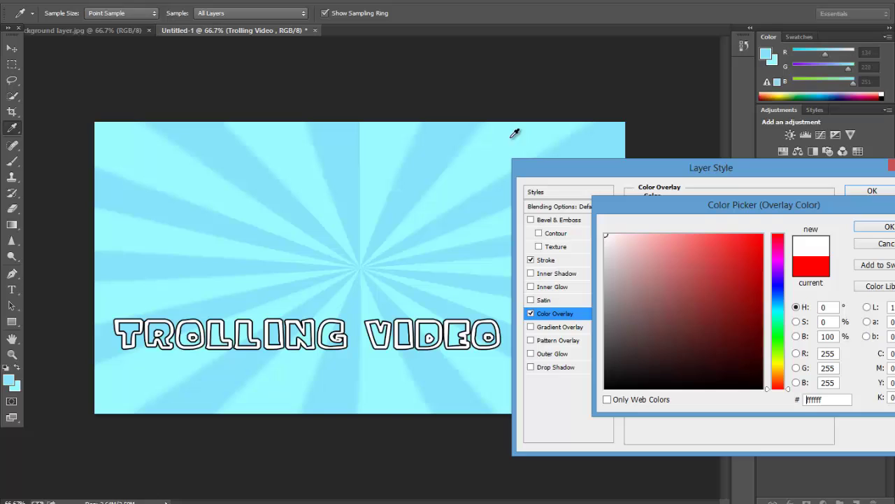
click(886, 225)
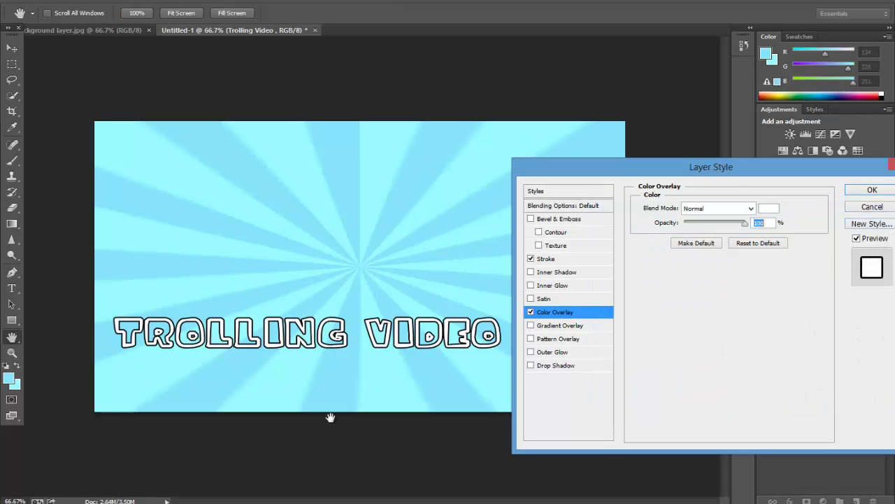
Add an Outer Glow with size 250 and spread 31%, then apply the layer style
click(541, 354)
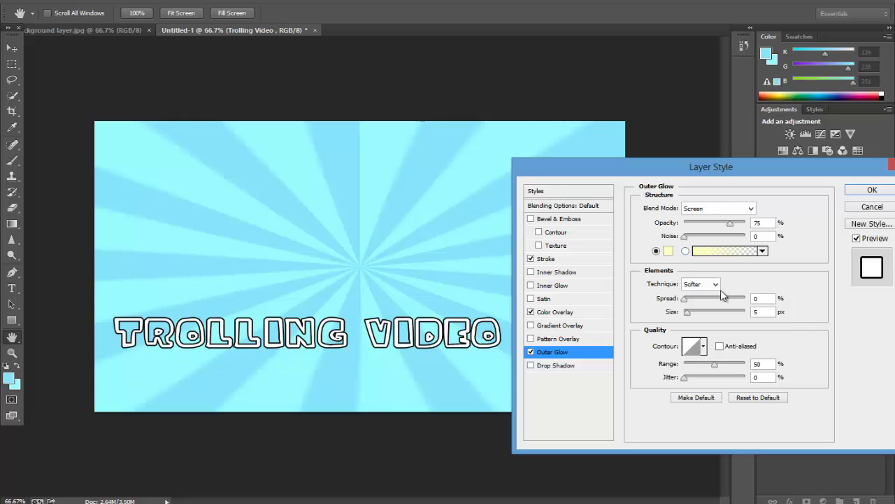
click(763, 299)
text(100)
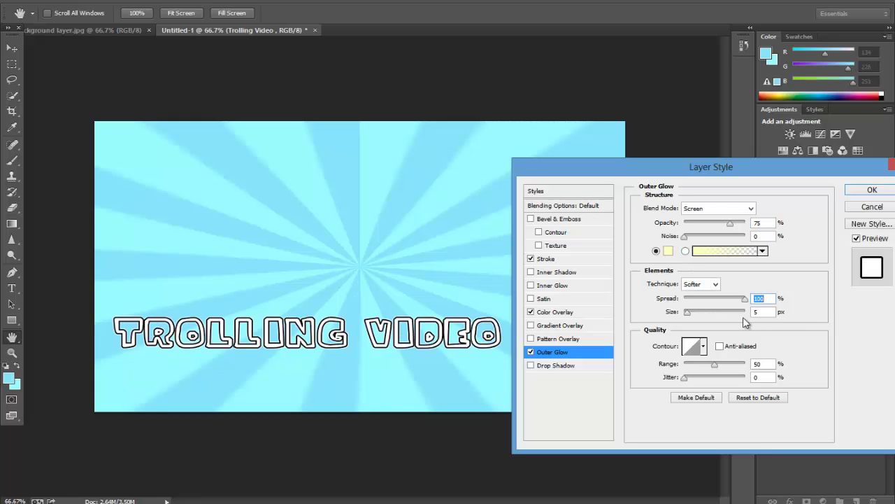
key(Tab)
text(250)
drag(718, 300, 704, 320)
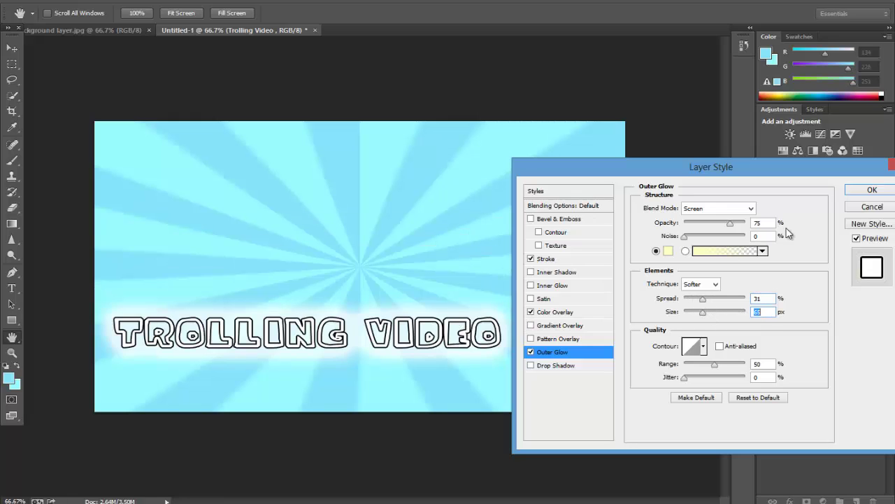
click(856, 193)
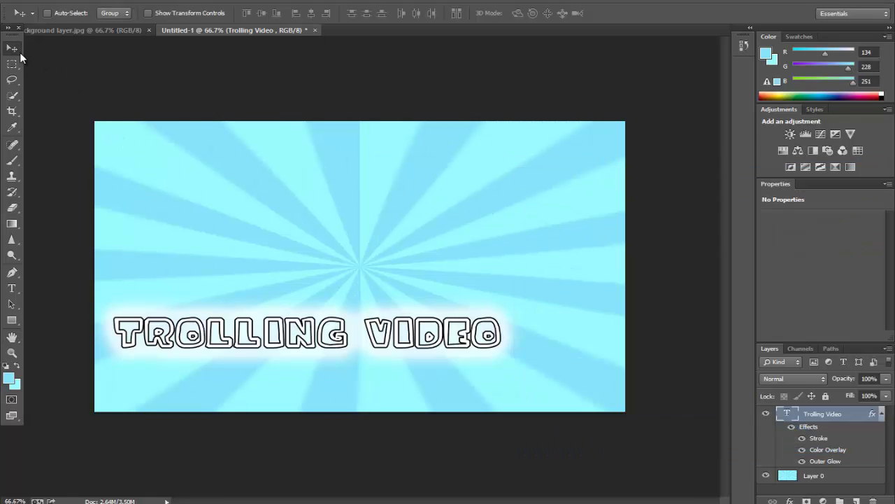
Nudge the title down and open 123456.png from the TROLL folder
drag(345, 338, 347, 367)
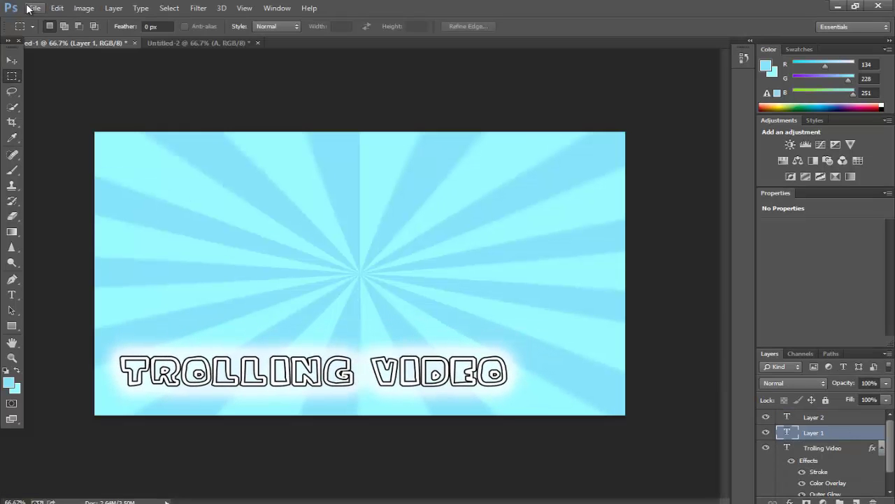
click(34, 8)
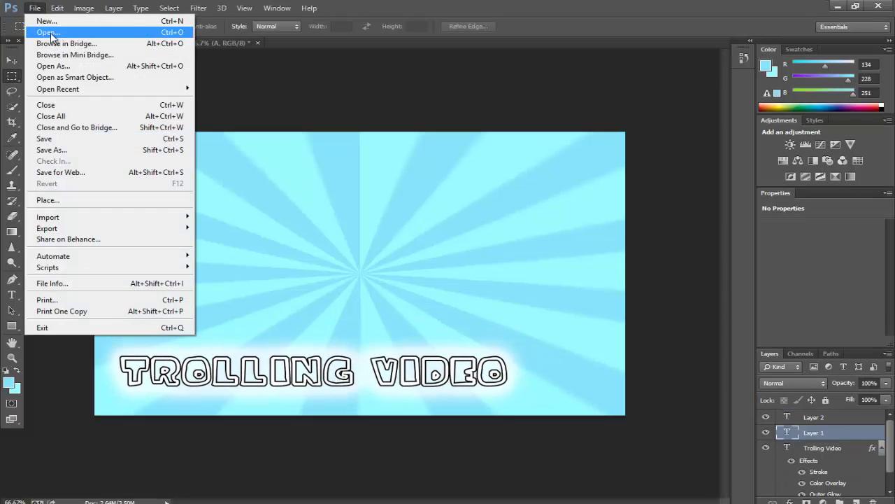
click(51, 33)
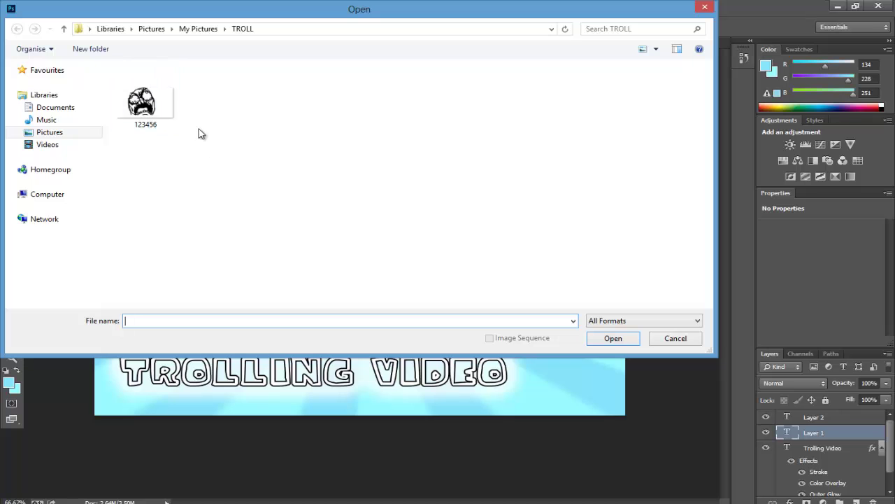
double_click(163, 126)
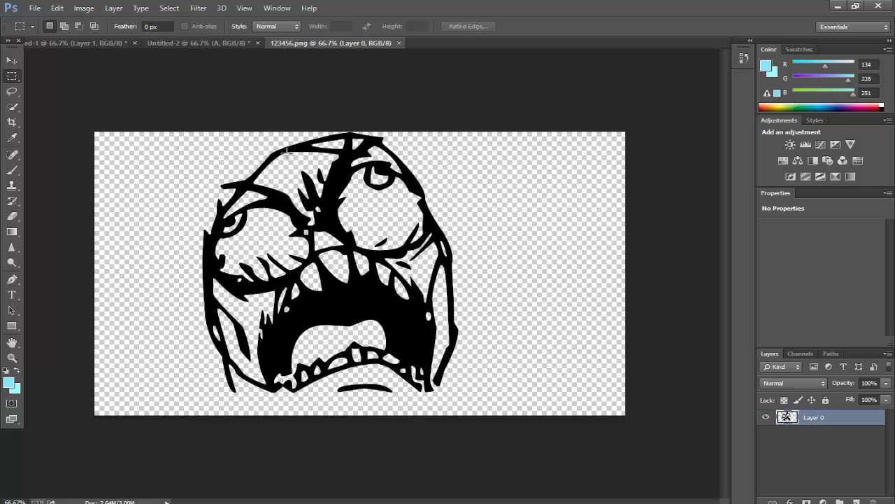
Float 123456.png in its own window beside the thumbnail
right_click(319, 52)
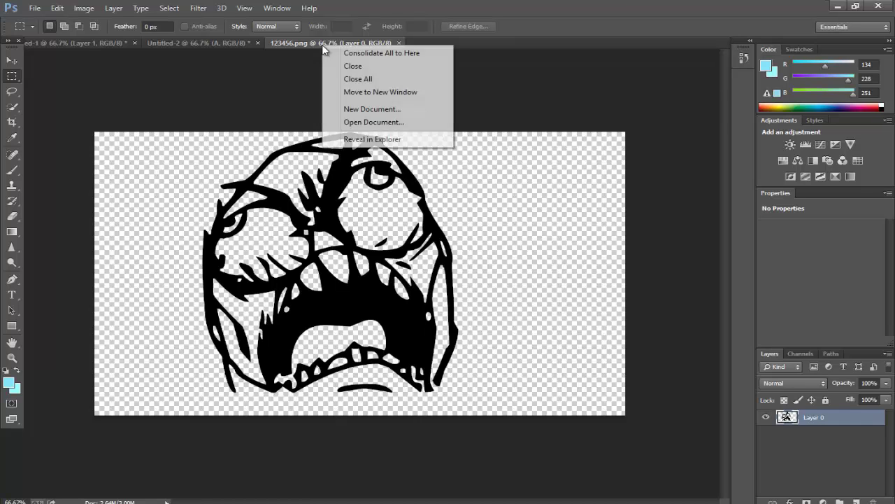
click(342, 90)
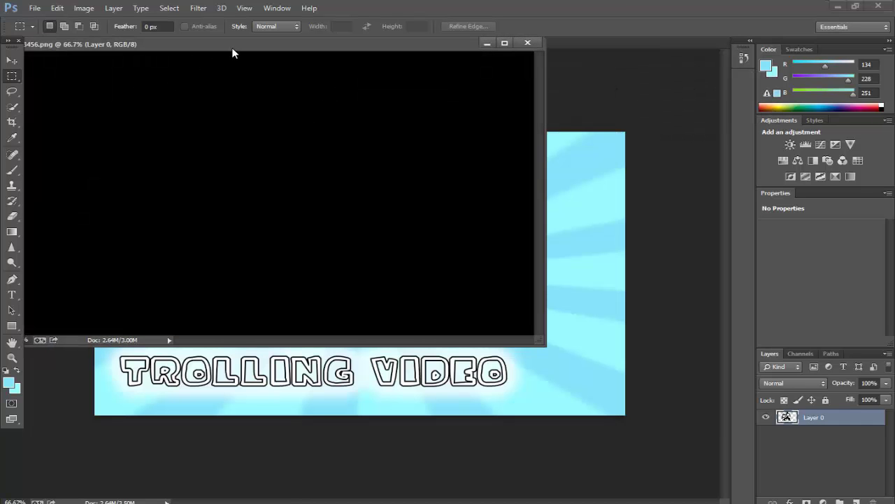
drag(233, 52, 543, 69)
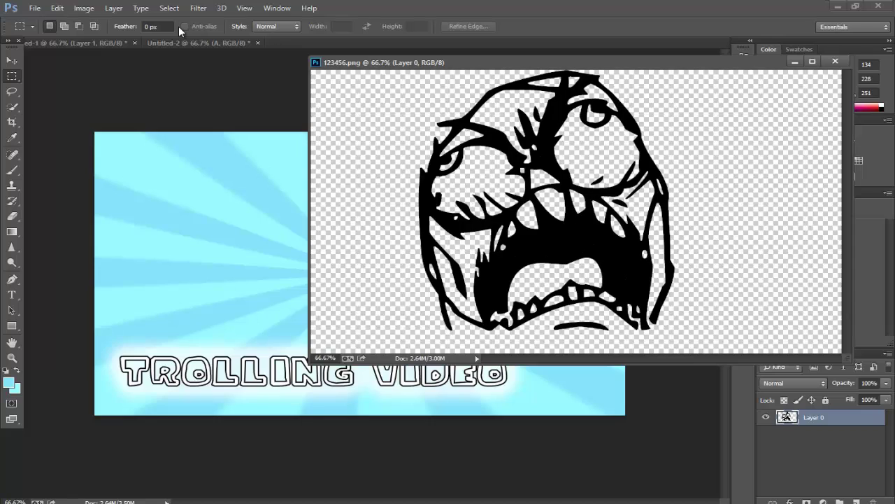
Drag the rage face onto the thumbnail as Layer 3 and position it centrally
click(11, 59)
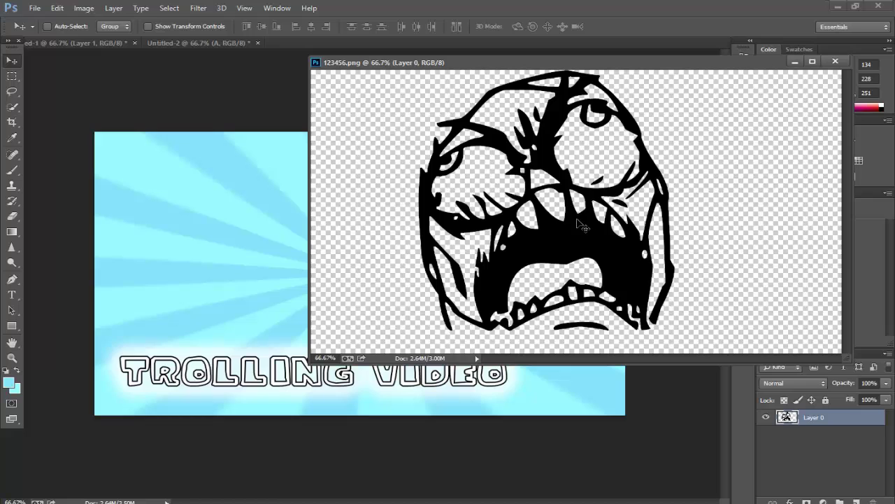
drag(486, 234, 193, 286)
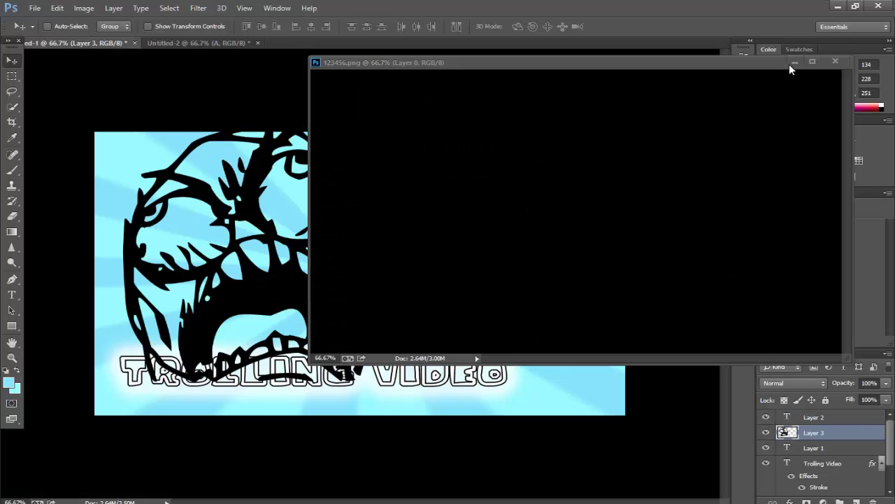
click(794, 62)
drag(326, 256, 507, 284)
drag(513, 333, 439, 307)
click(58, 8)
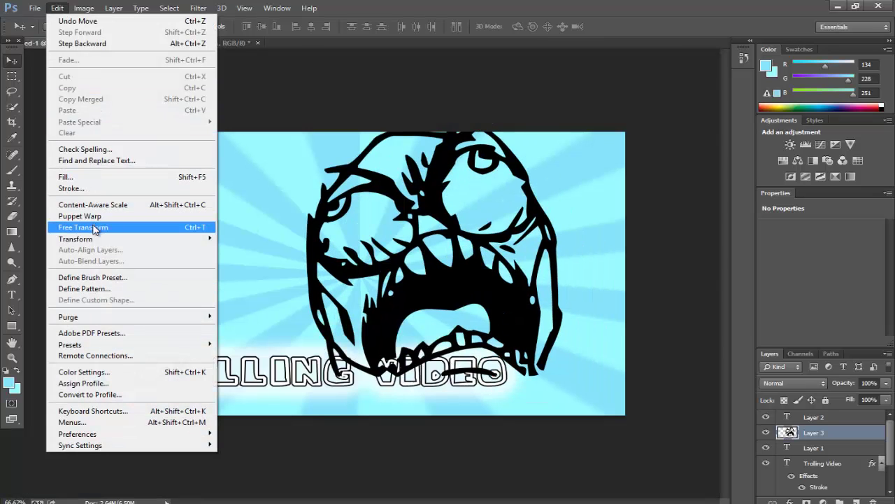
Scale the rage face to 66% by 73% and move it to the upper left
click(94, 228)
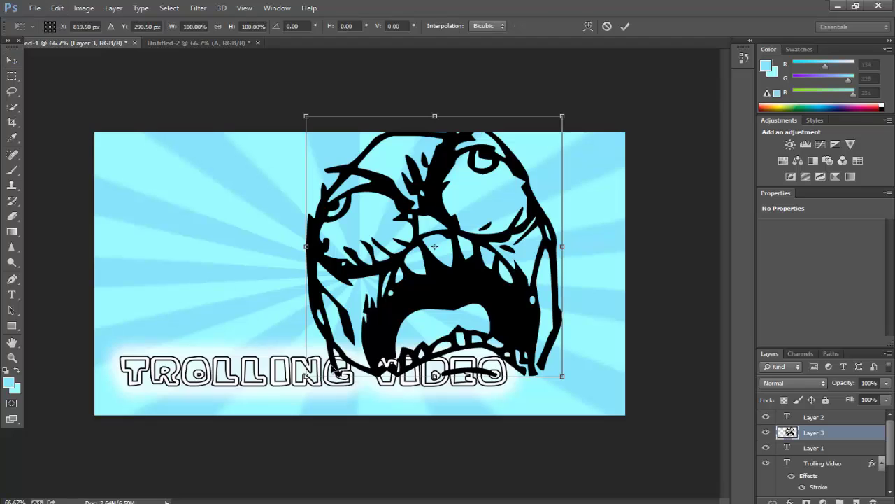
drag(306, 375, 404, 303)
drag(453, 263, 498, 280)
key(v)
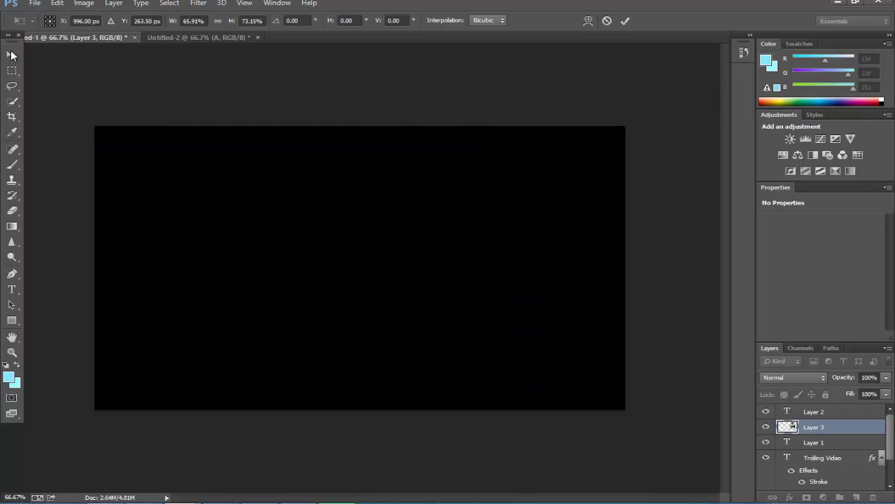
click(390, 193)
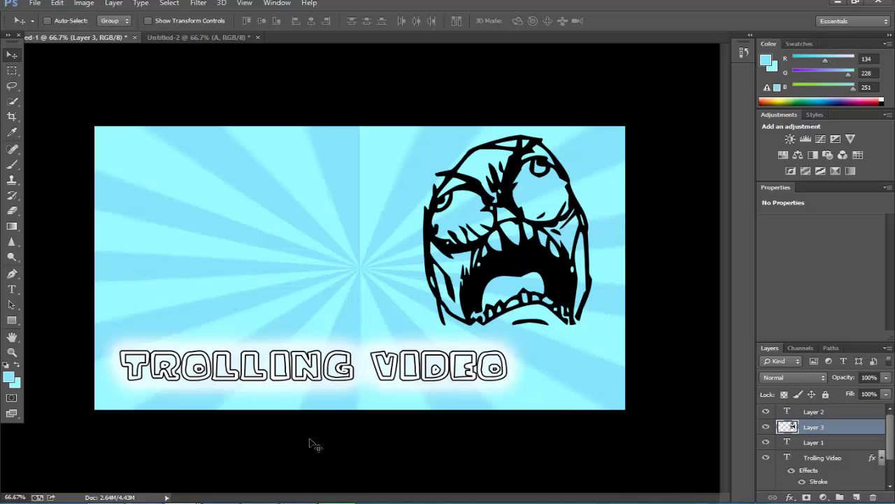
drag(366, 409, 203, 263)
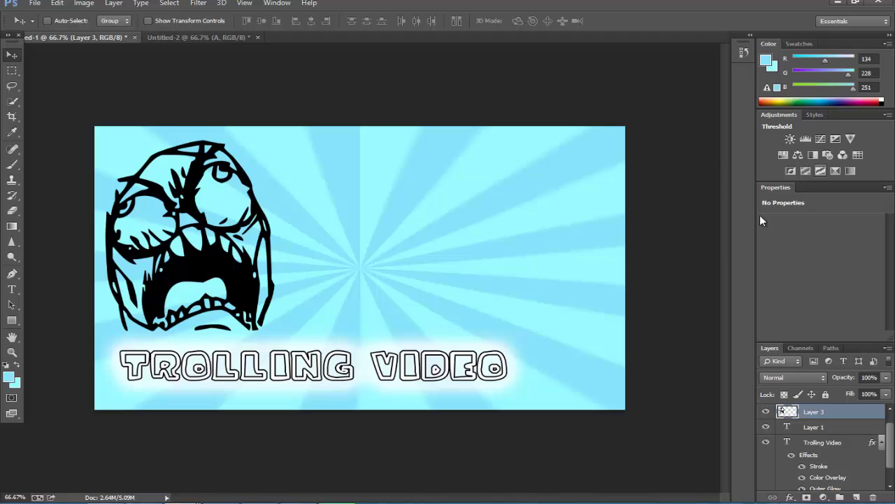
Nudge the rage face, then create the By TCSJ text layer in Brush Script Std
drag(233, 290, 232, 286)
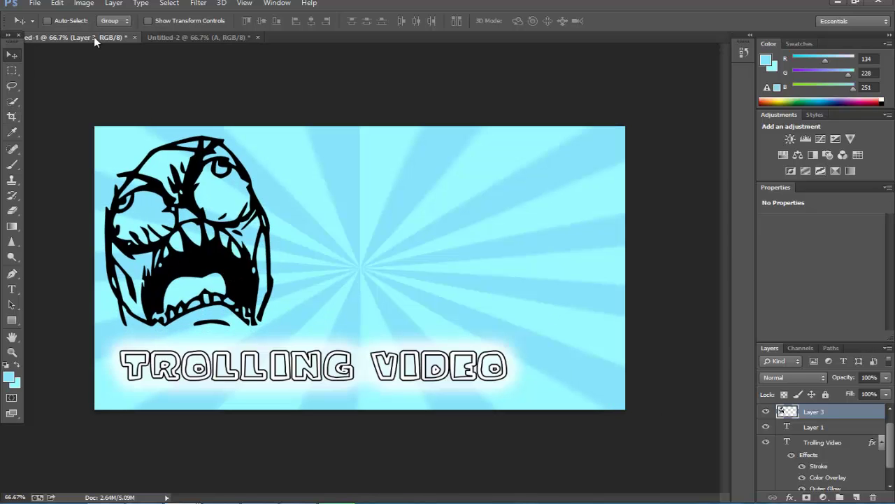
click(11, 289)
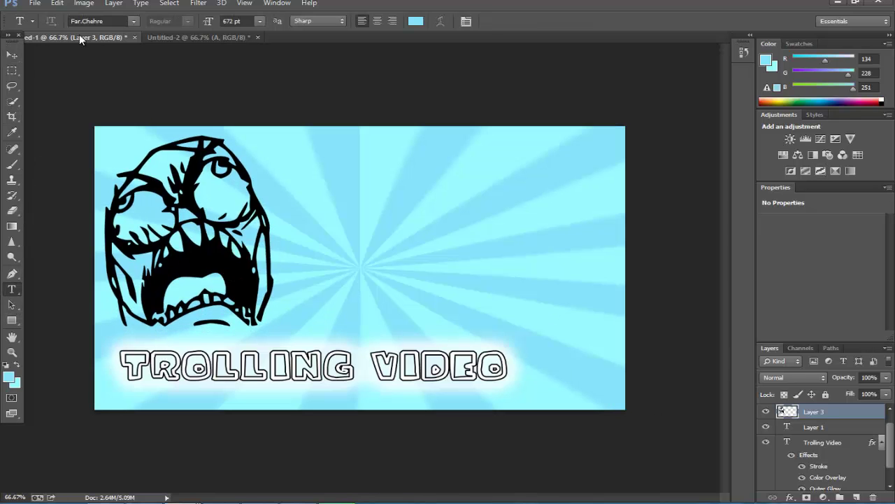
click(132, 23)
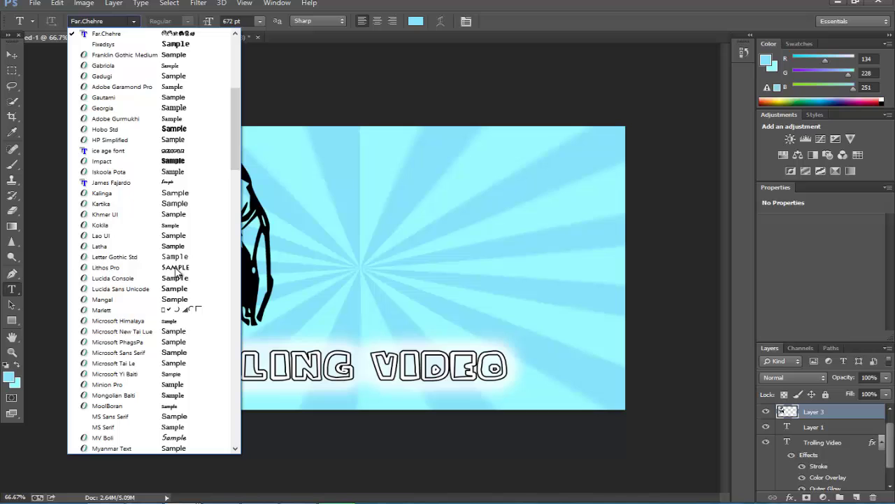
click(196, 165)
click(429, 231)
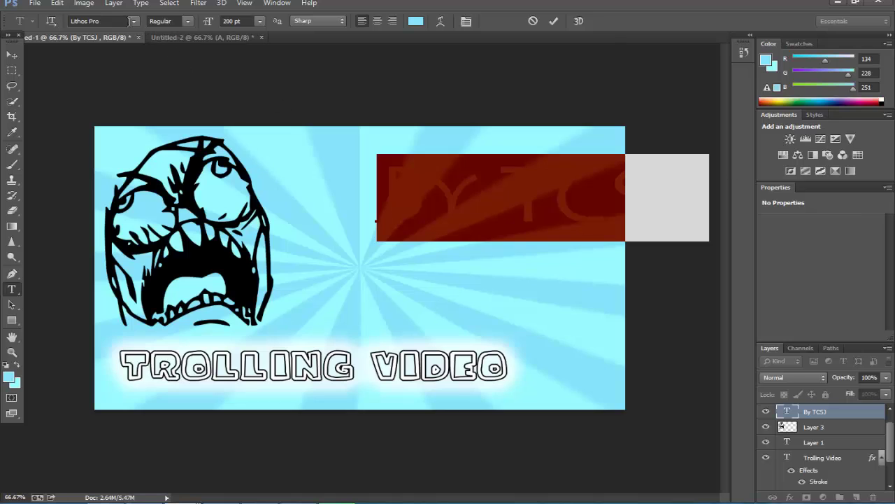
click(133, 21)
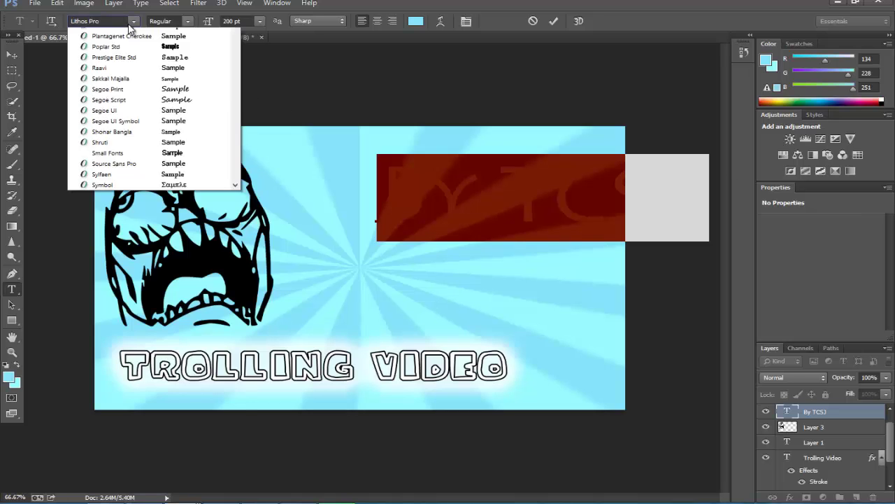
scroll(206, 295, down, 1)
click(189, 93)
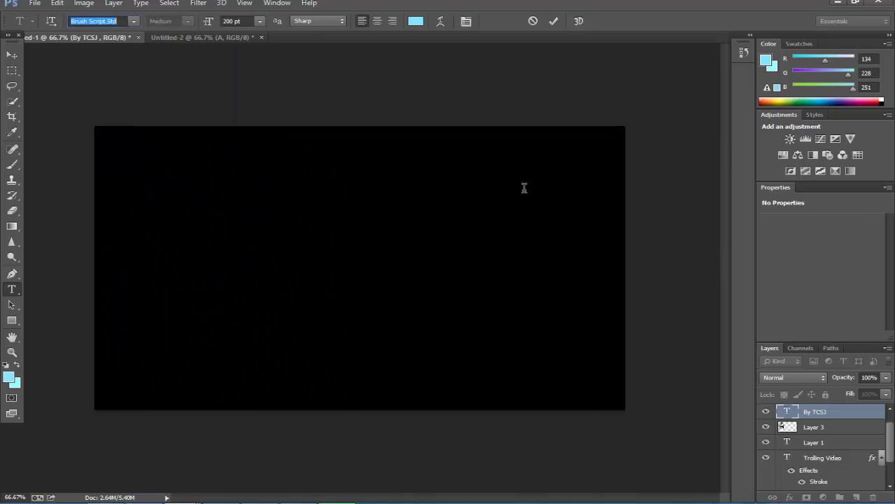
key(Return)
Move Layer 3's rage face and the By TCSJ text down and to the left
click(819, 424)
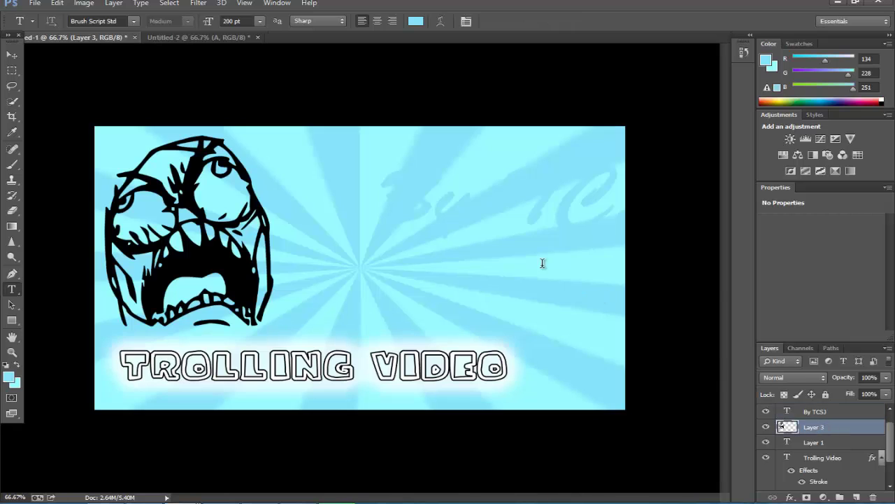
click(12, 58)
drag(415, 196, 404, 207)
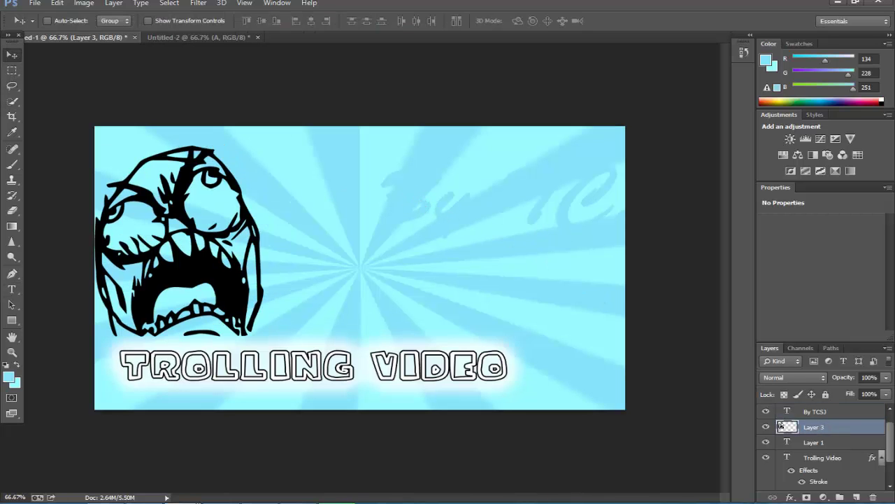
click(834, 413)
drag(537, 223, 431, 282)
Give the By TCSJ layer a black #000000 Color Overlay through Blending Options
right_click(448, 272)
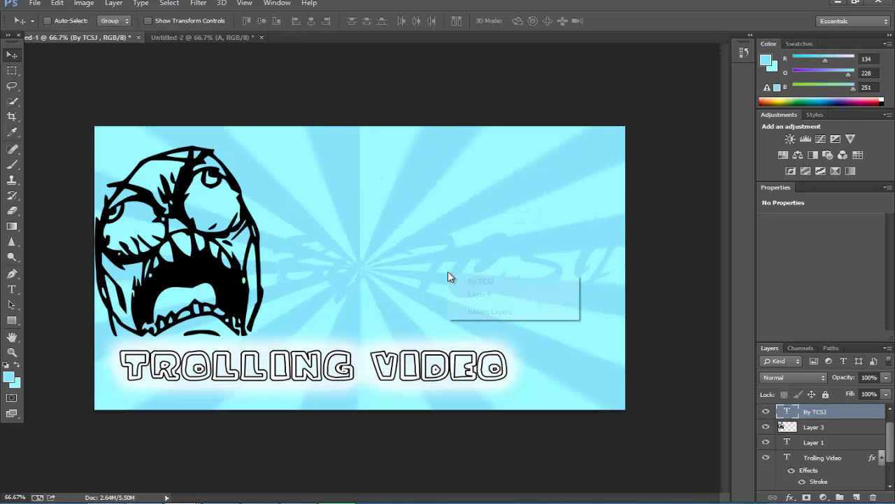
right_click(833, 411)
click(601, 73)
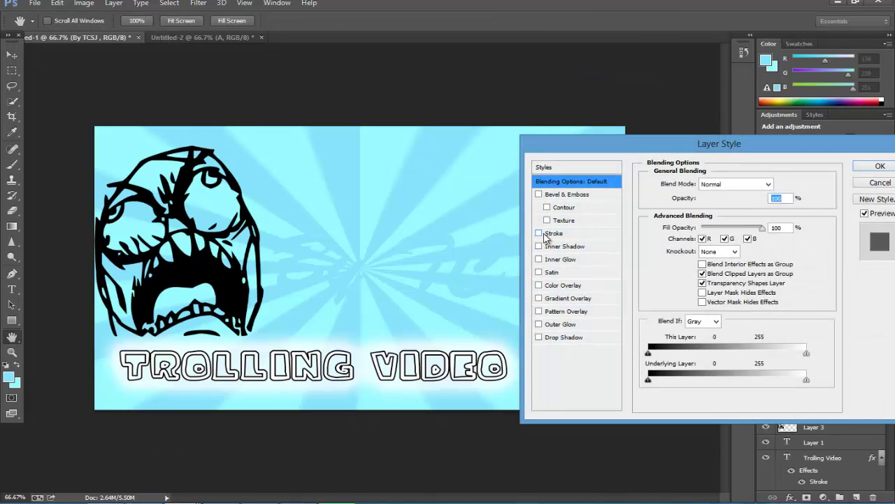
click(544, 235)
click(545, 236)
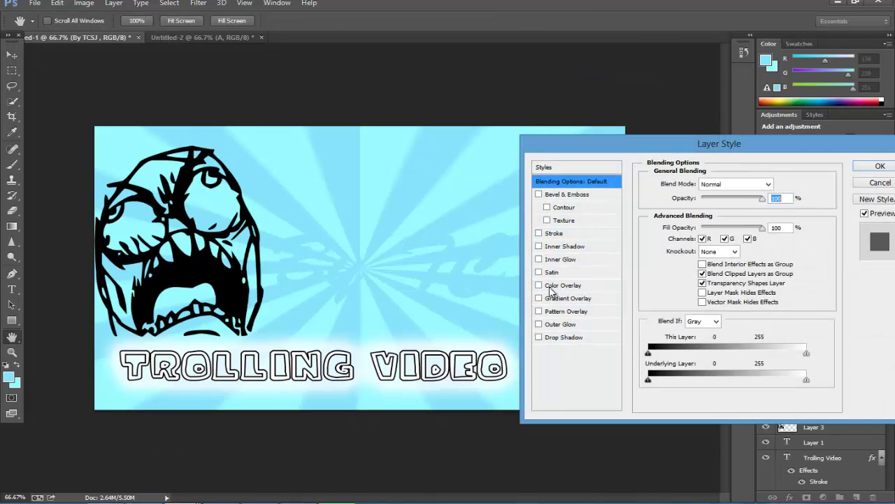
click(553, 286)
click(778, 186)
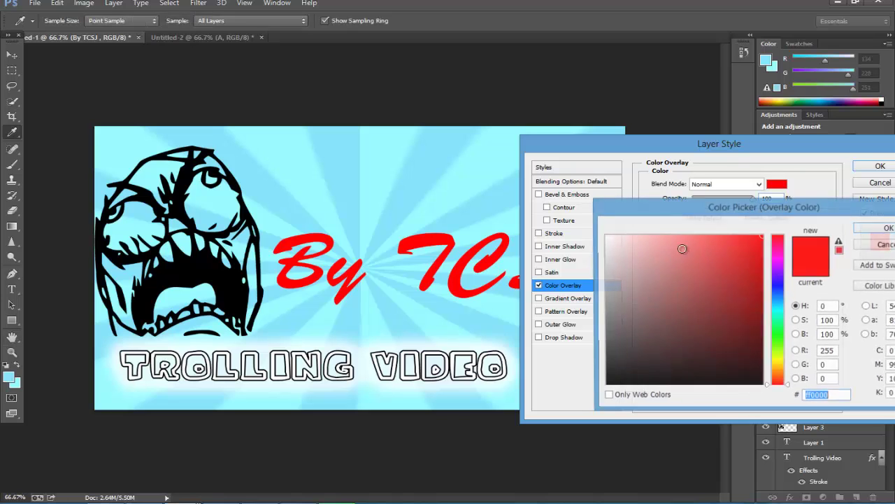
drag(682, 249, 764, 385)
mouse_move(868, 297)
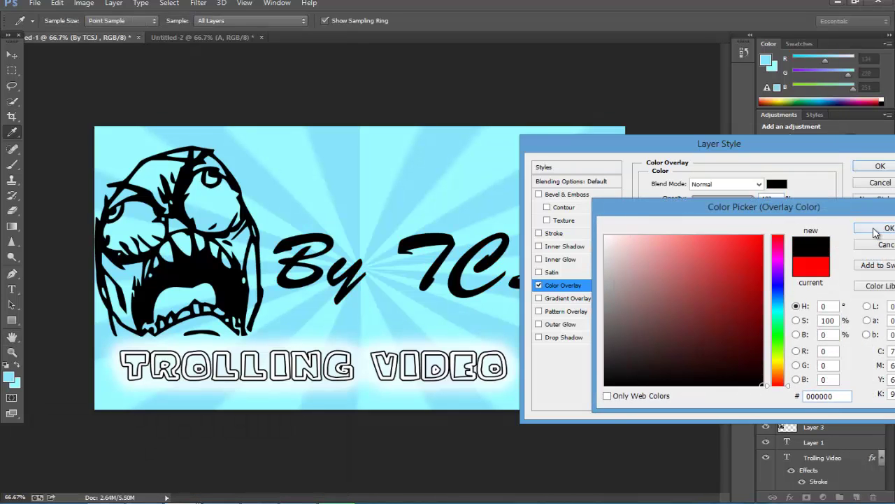
click(871, 224)
click(874, 172)
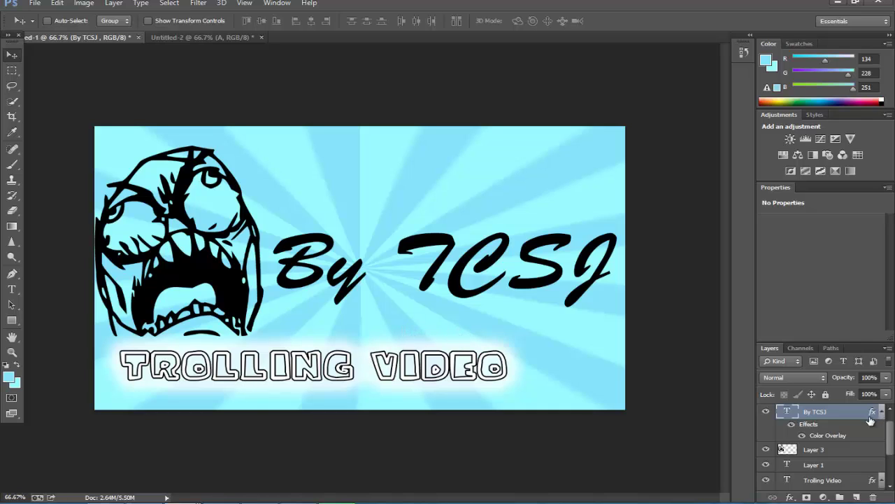
Move TROLLING VIDEO to the top of the canvas and the rage face lower
scroll(845, 447, down, 3)
click(829, 437)
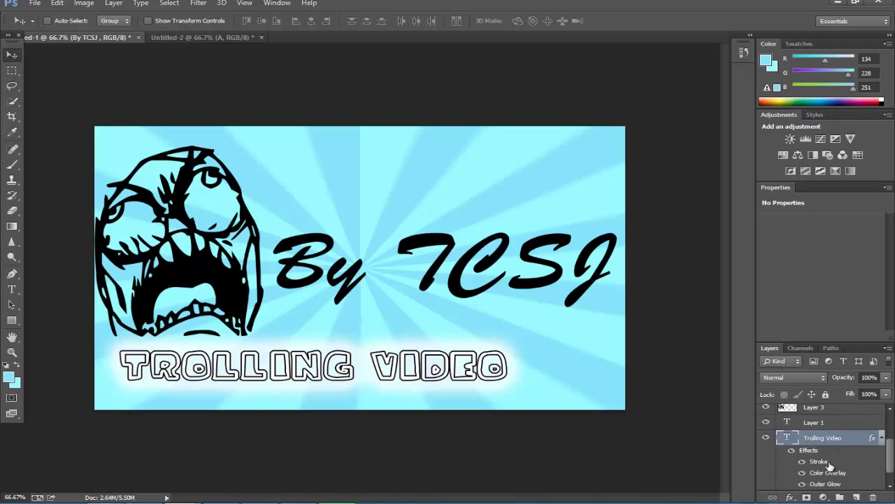
drag(389, 366, 405, 200)
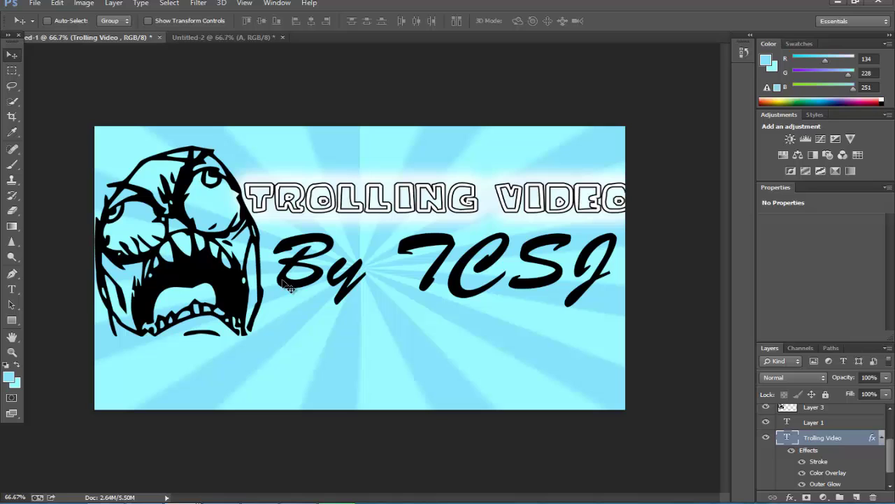
scroll(827, 465, up, 3)
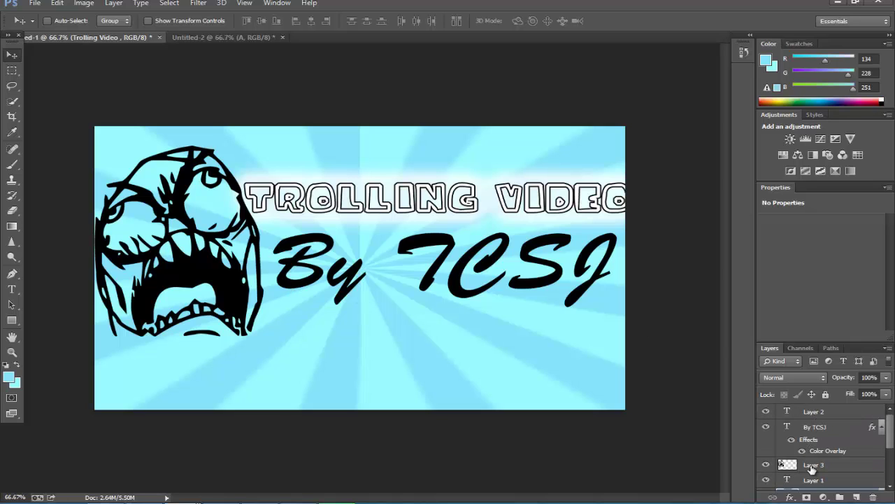
click(812, 467)
drag(216, 285, 221, 329)
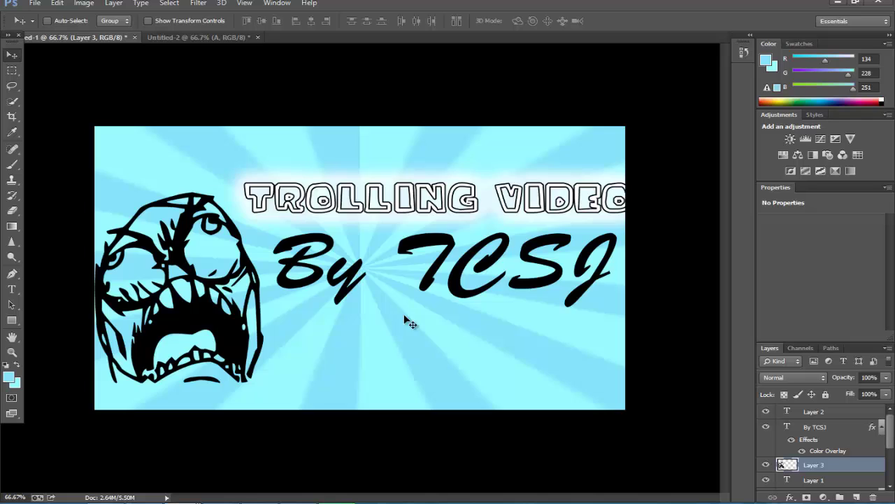
Shift the By TCSJ text slightly up and to the left
click(484, 285)
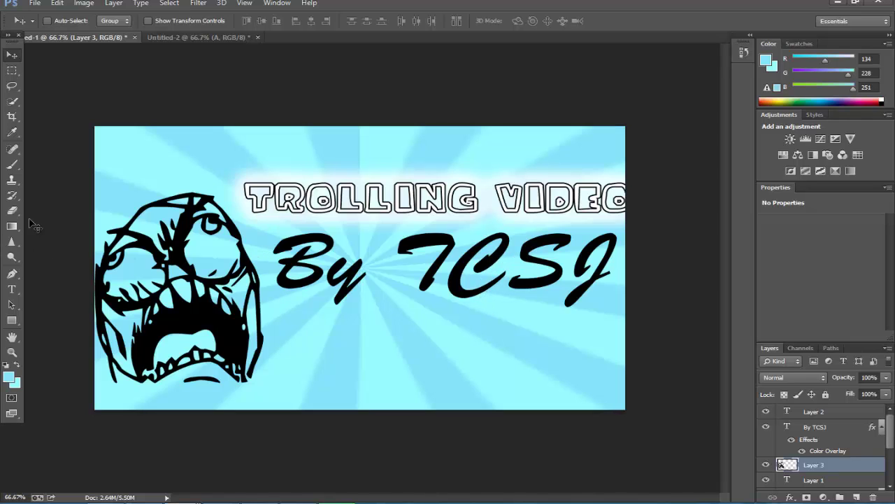
key(alt+bracketright)
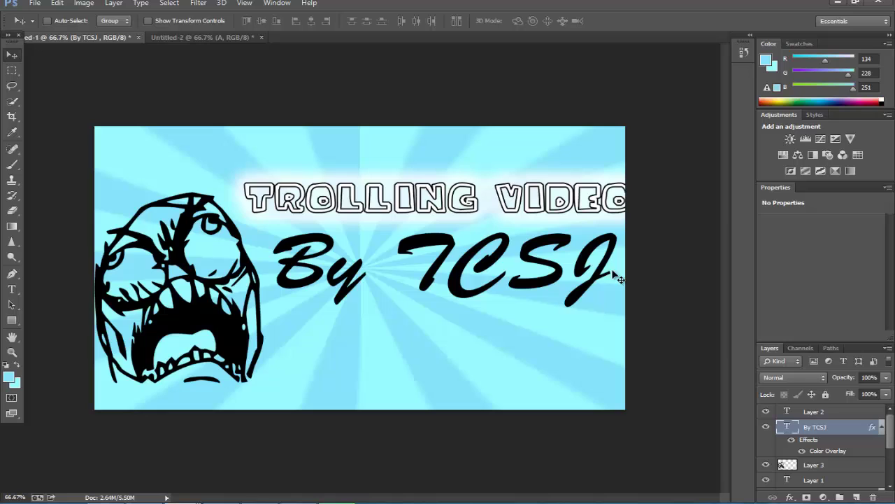
drag(585, 277, 573, 269)
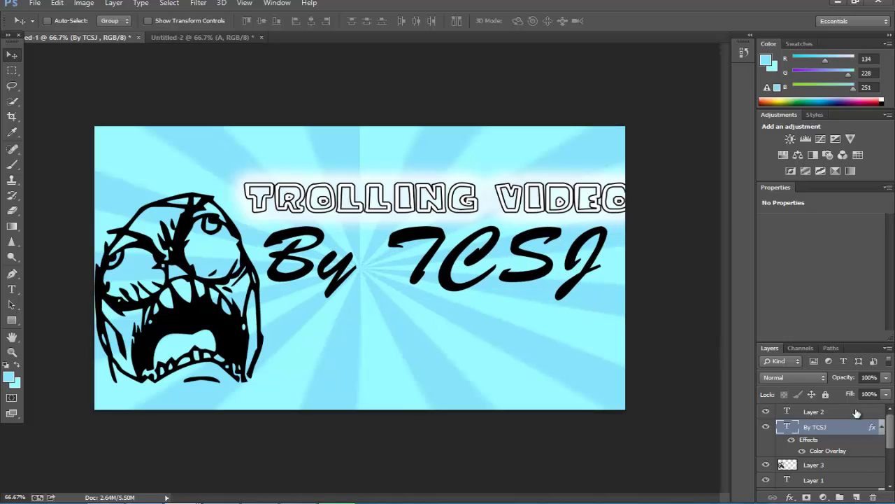
Nudge TROLLING VIDEO left with the arrow keys so it fits inside the canvas
scroll(839, 436, down, 2)
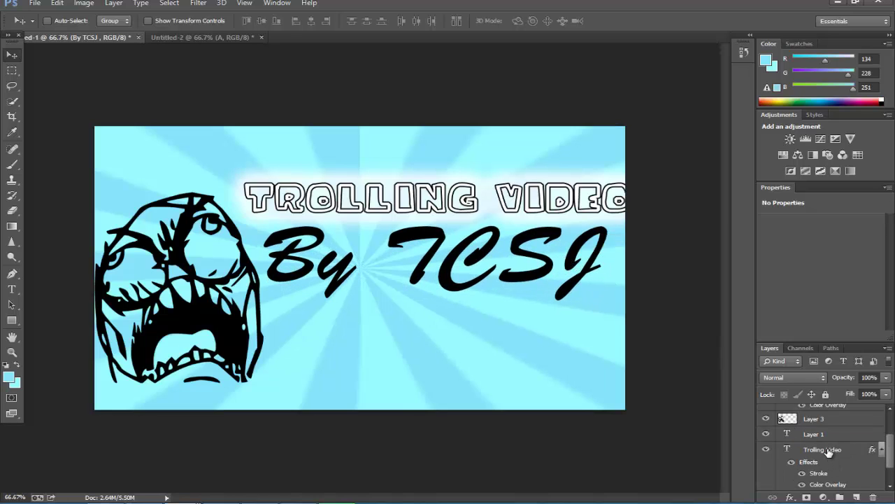
click(823, 449)
key(Left)
key(Left)
key(Left)
key(Left)
key(Left)
key(Left)
key(Left)
key(Left)
key(Left)
key(Left)
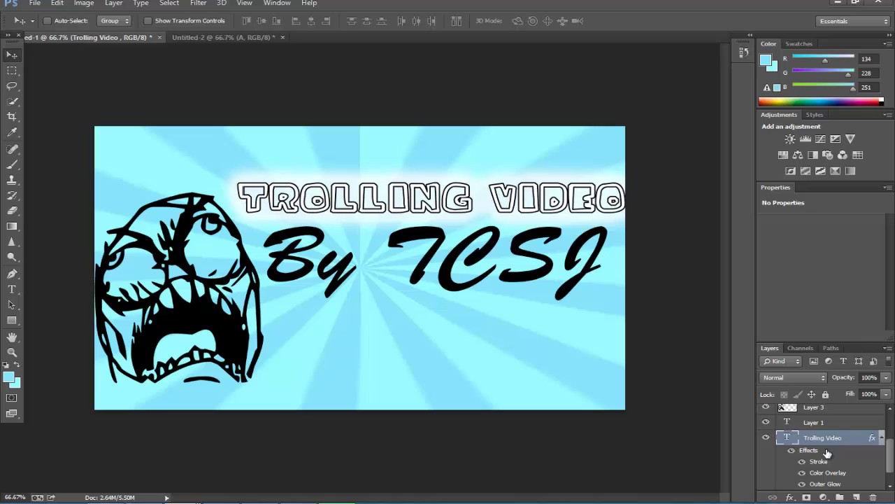
key(Left)
key(Left)
key(Left)
key(Left)
key(Left)
key(Left)
key(Left)
key(Left)
key(Left)
key(Left)
key(Left)
key(Left)
key(Left)
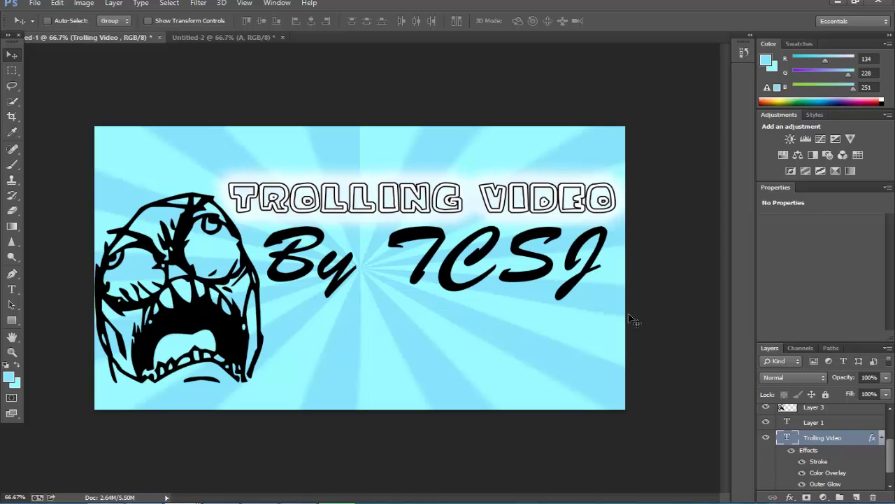
key(Left)
key(Left)
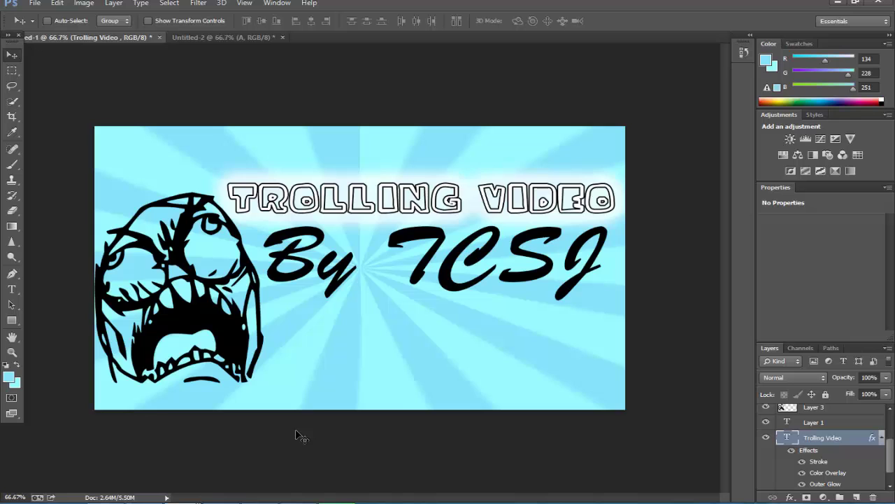
drag(514, 376, 518, 379)
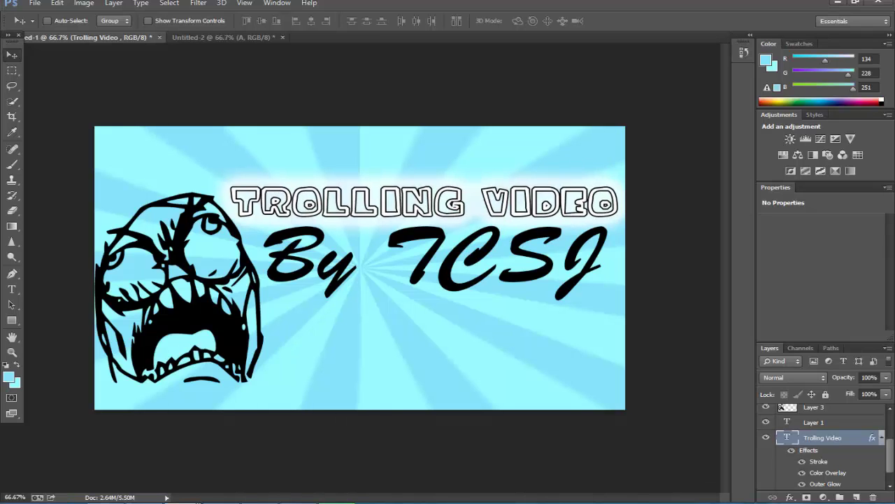
Save the thumbnail as a JPEG named 'dnhiof fjk' using Save As
click(35, 4)
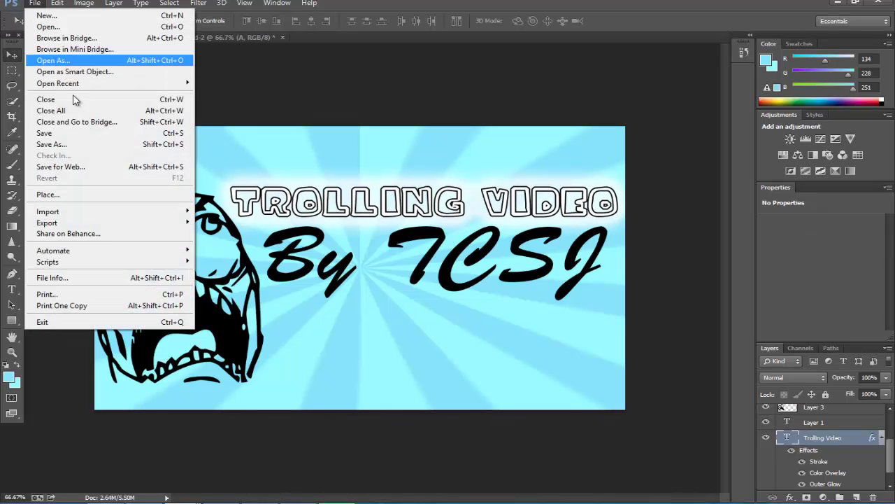
click(56, 144)
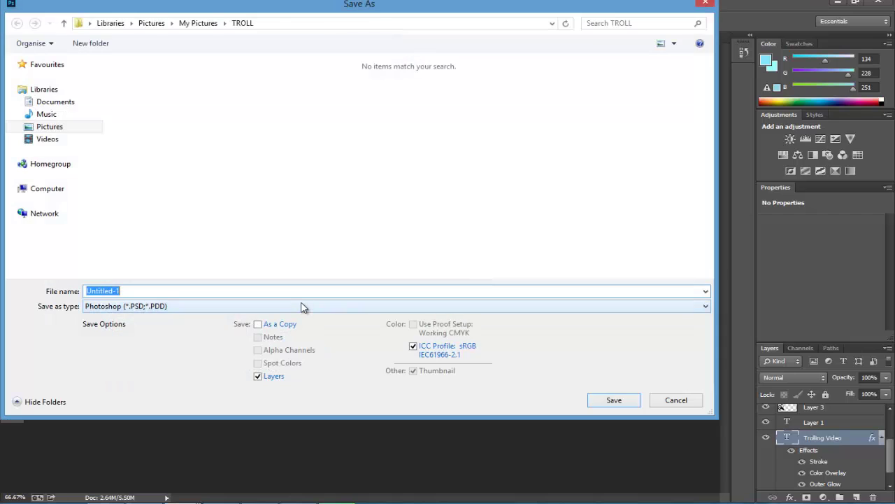
click(306, 306)
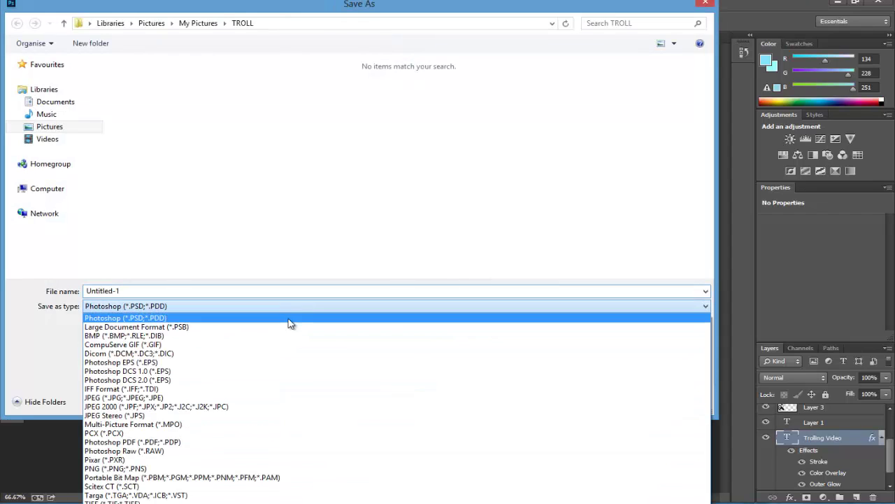
click(264, 401)
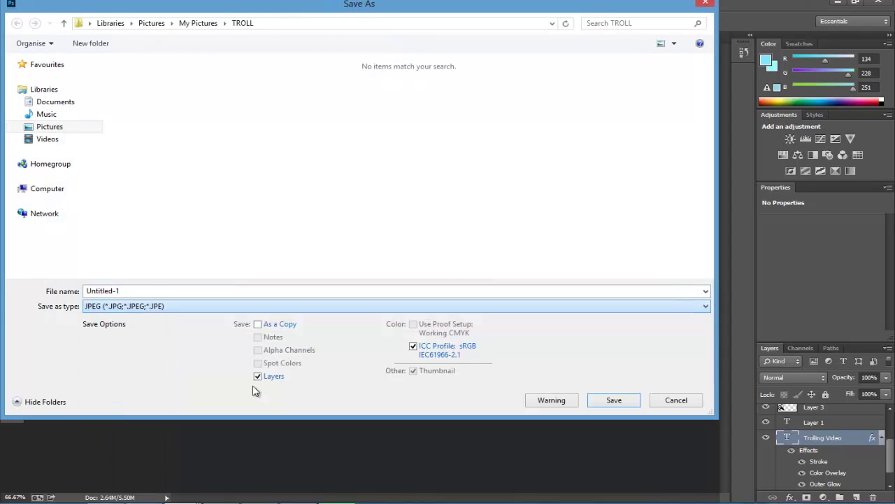
double_click(158, 289)
key(BackSpace)
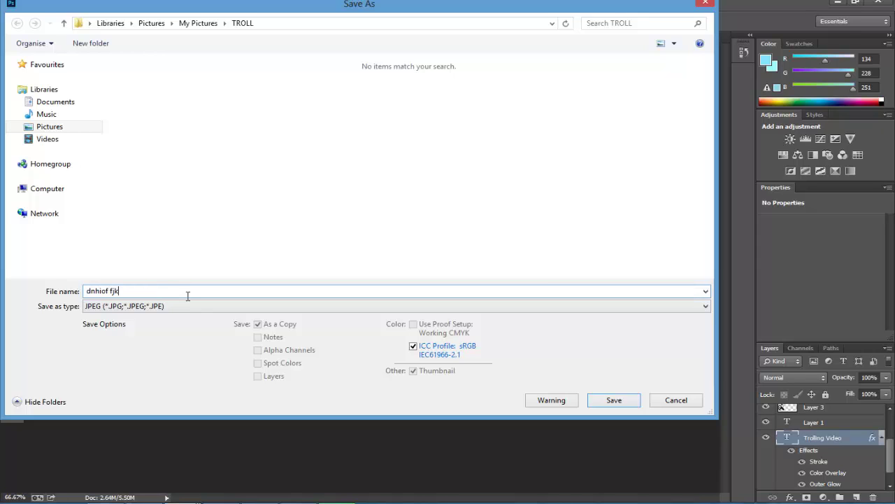
text(dnhiof fjk)
key(Return)
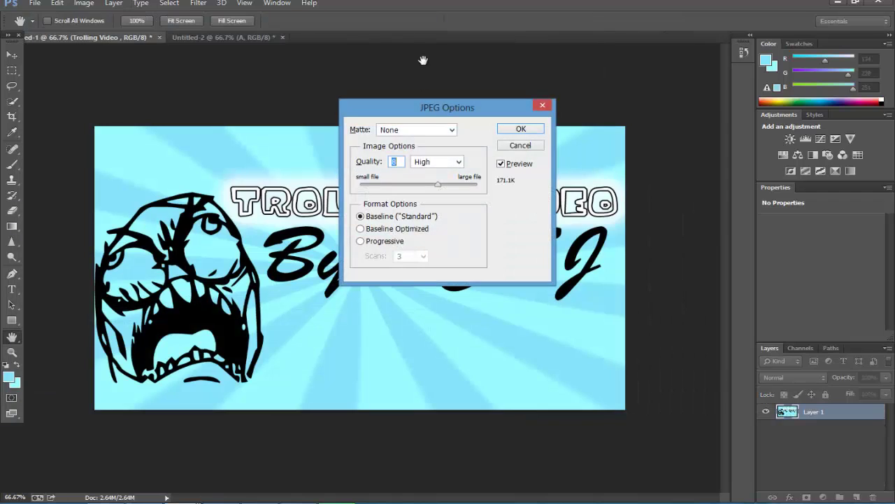
click(529, 128)
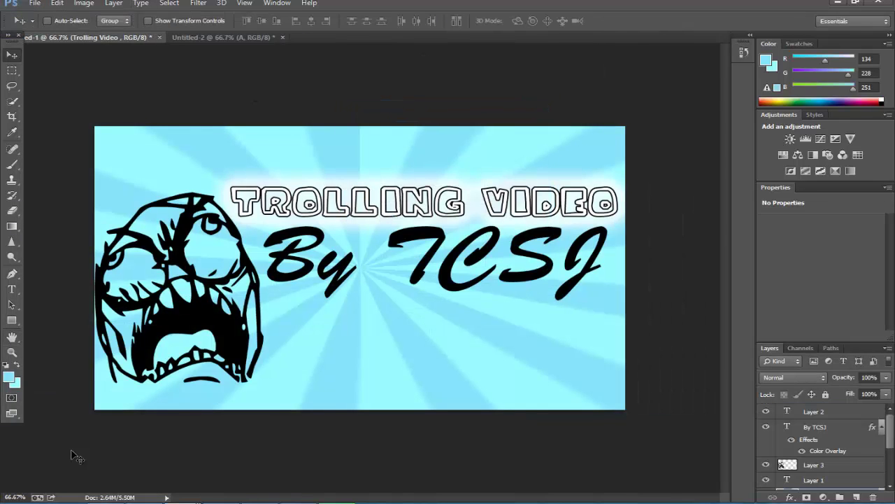